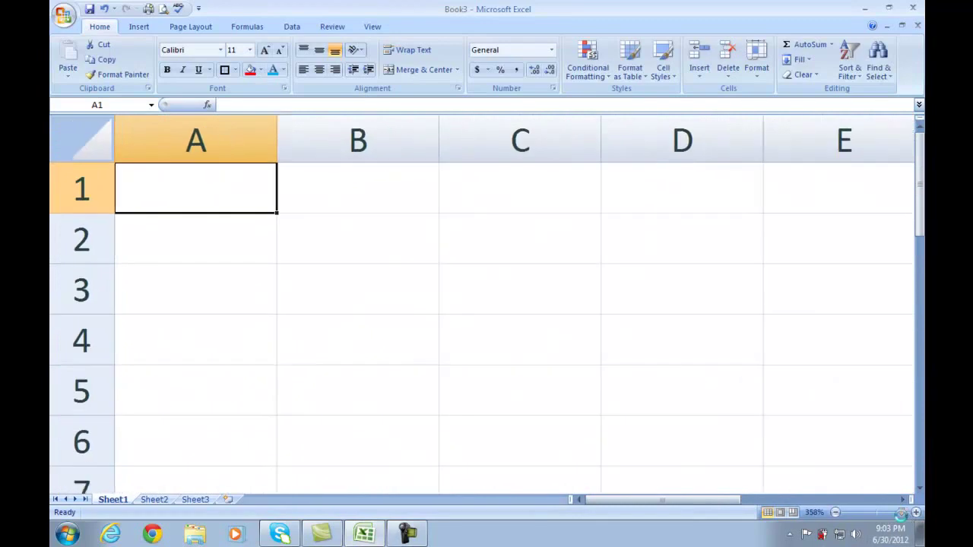
{"action": "left_click", "coordinate": [747, 281]}
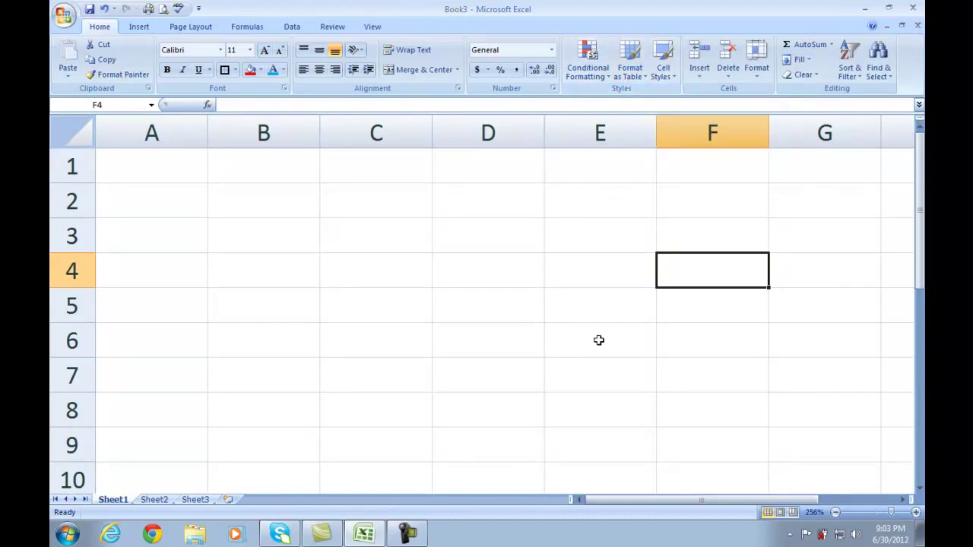
{"action": "left_click", "coordinate": [701, 79]}
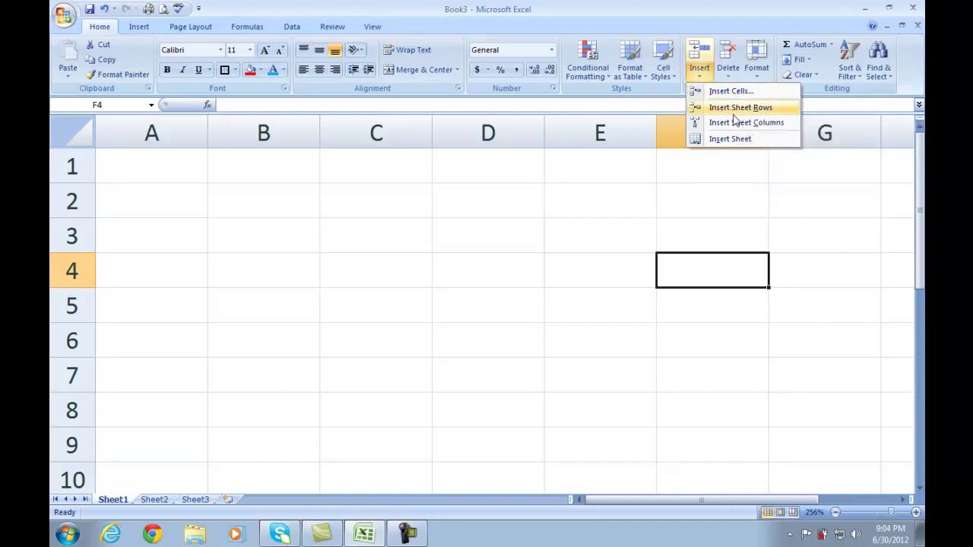
{"action": "left_click", "coordinate": [444, 186]}
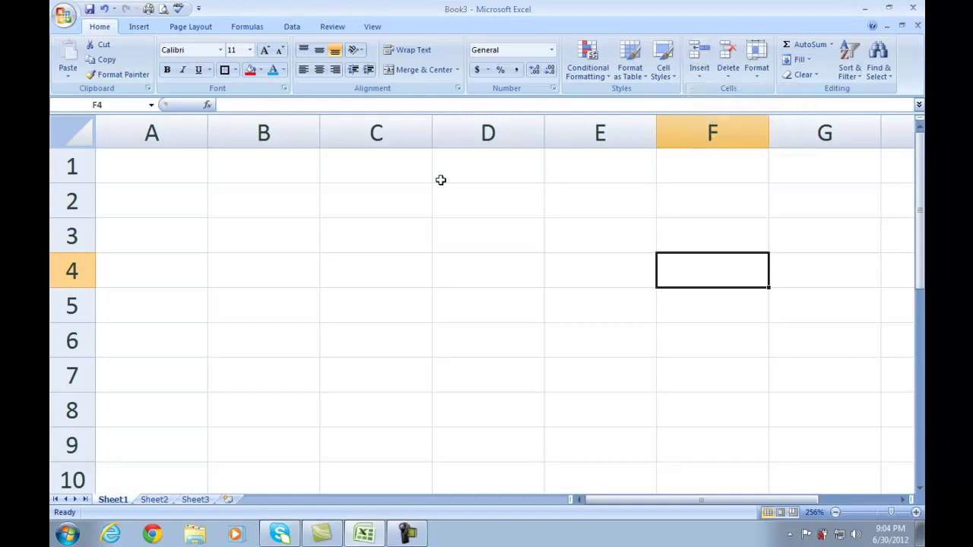
Fill cells D1 to D5 with the sample entries 54, rt, dfg, ert and 4534
{"action": "left_click", "coordinate": [462, 173]}
{"action": "type", "text": "54"}
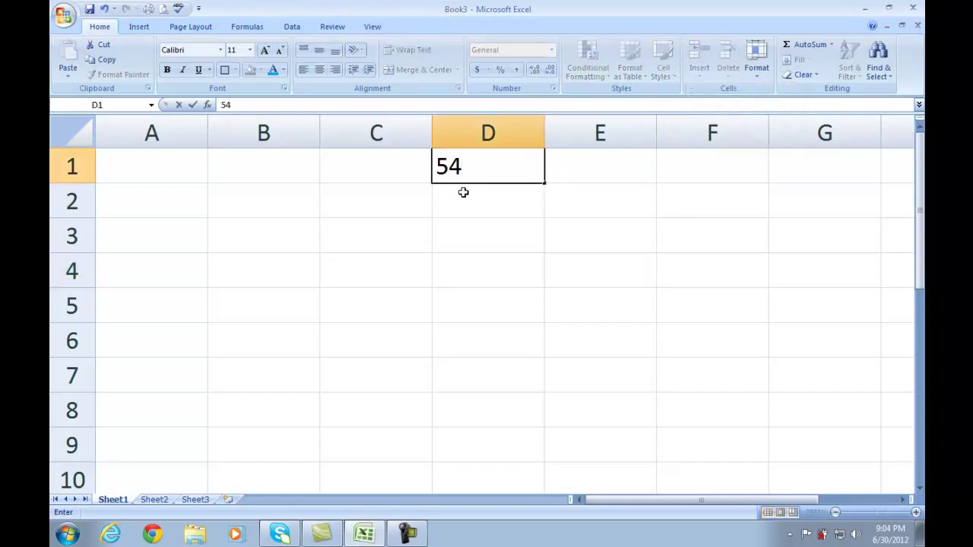
{"action": "key", "text": "Return"}
{"action": "type", "text": "rt"}
{"action": "key", "text": "Return"}
{"action": "type", "text": "dfg"}
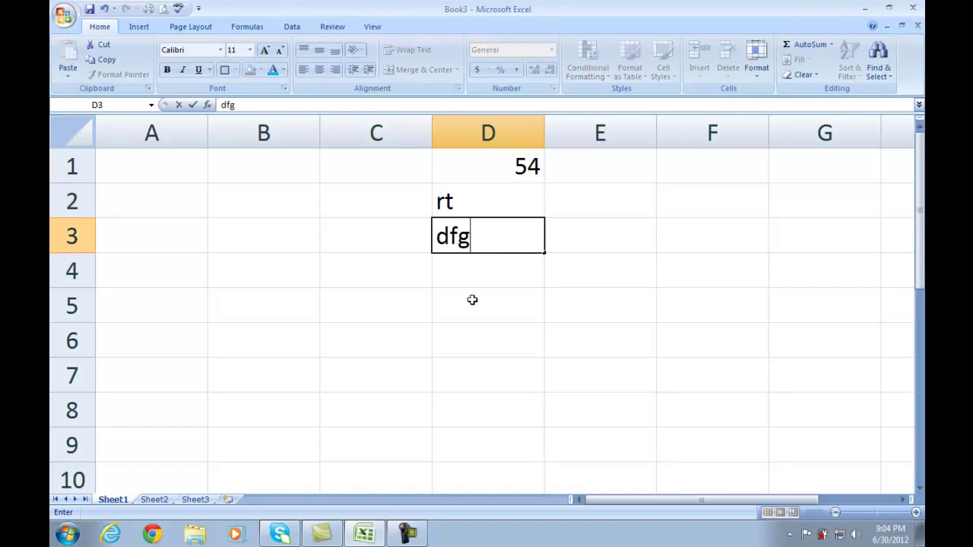
{"action": "left_click", "coordinate": [506, 276]}
{"action": "type", "text": "ert"}
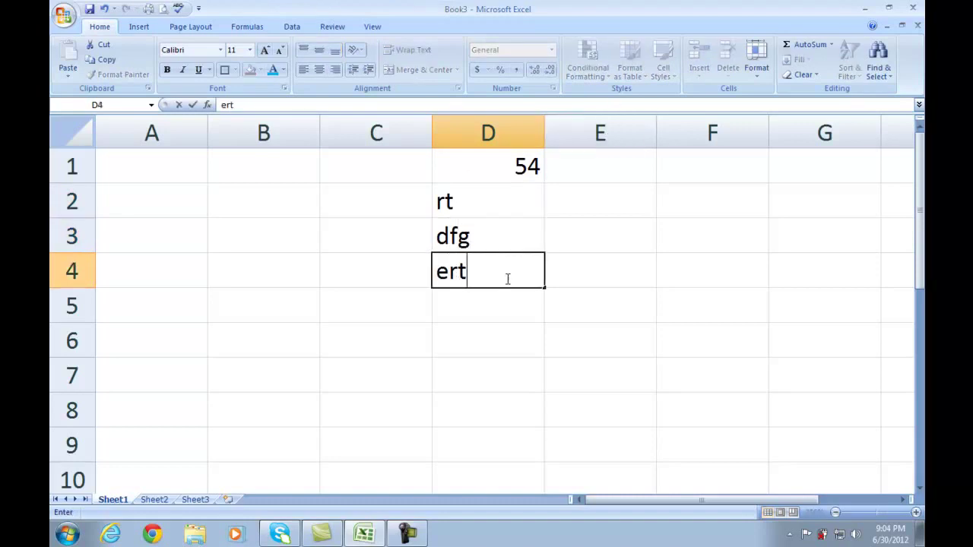
{"action": "left_click", "coordinate": [490, 307]}
{"action": "type", "text": "4534"}
{"action": "left_click", "coordinate": [512, 363]}
Insert a blank cell at D3, in front of the "dfg" entry, with the Shift cells down option
{"action": "left_click", "coordinate": [505, 169]}
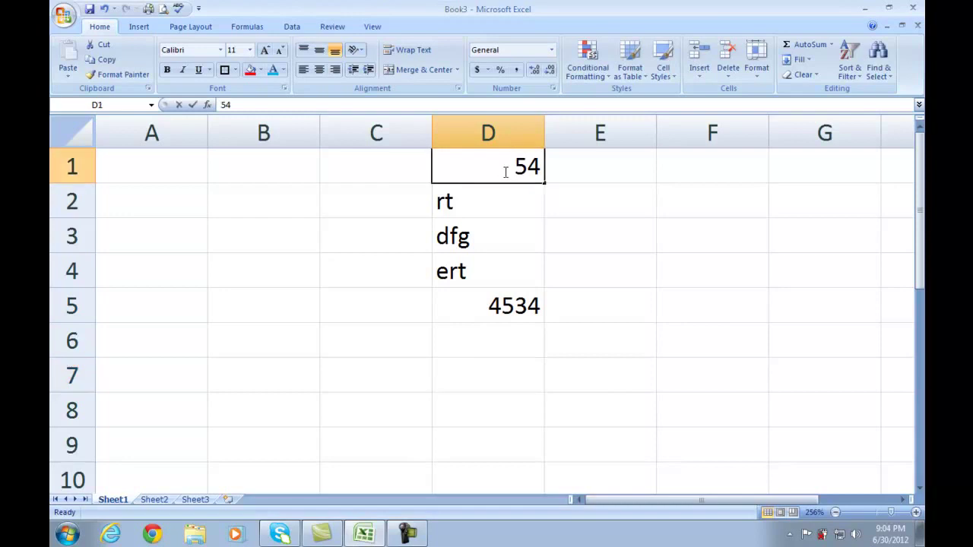
{"action": "left_click", "coordinate": [497, 215]}
{"action": "left_click", "coordinate": [491, 246]}
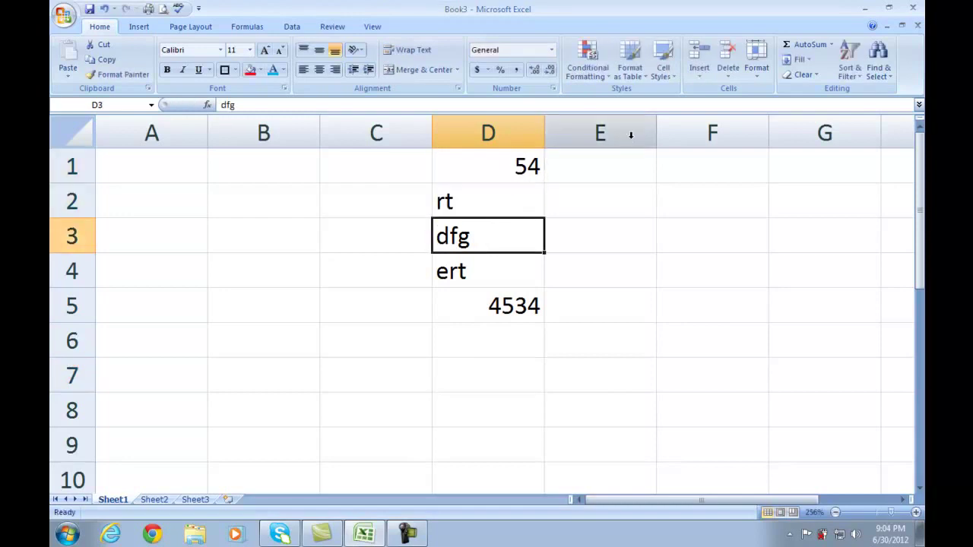
{"action": "left_click", "coordinate": [703, 79]}
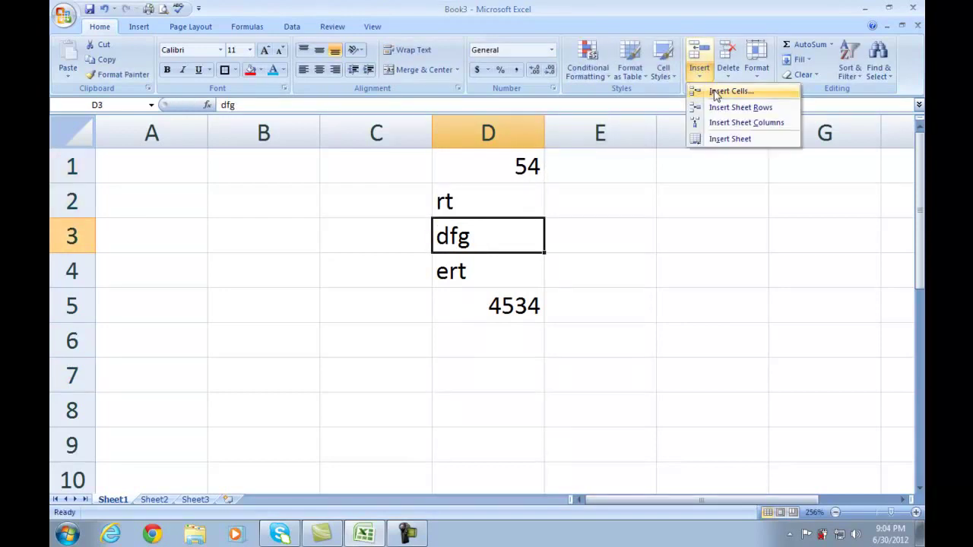
{"action": "left_click", "coordinate": [716, 92]}
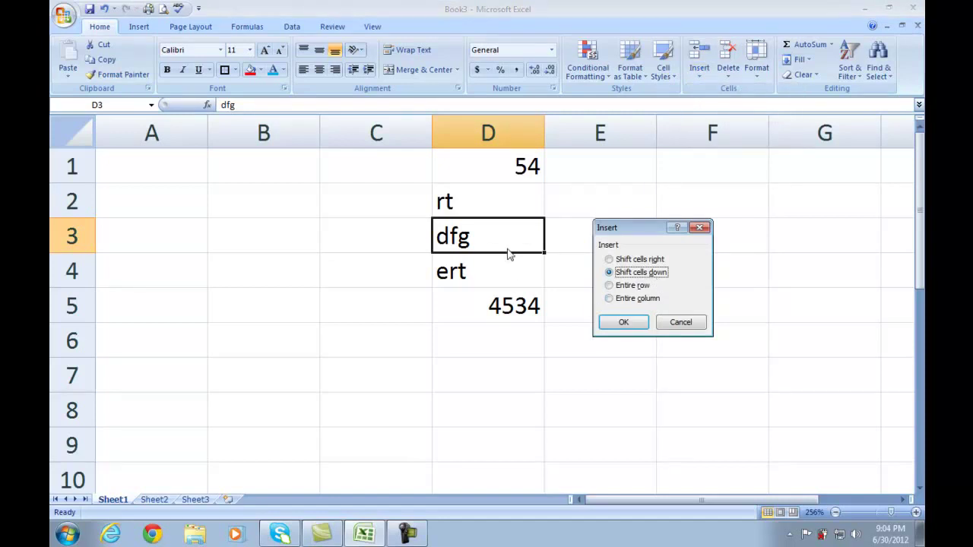
{"action": "left_click", "coordinate": [628, 263]}
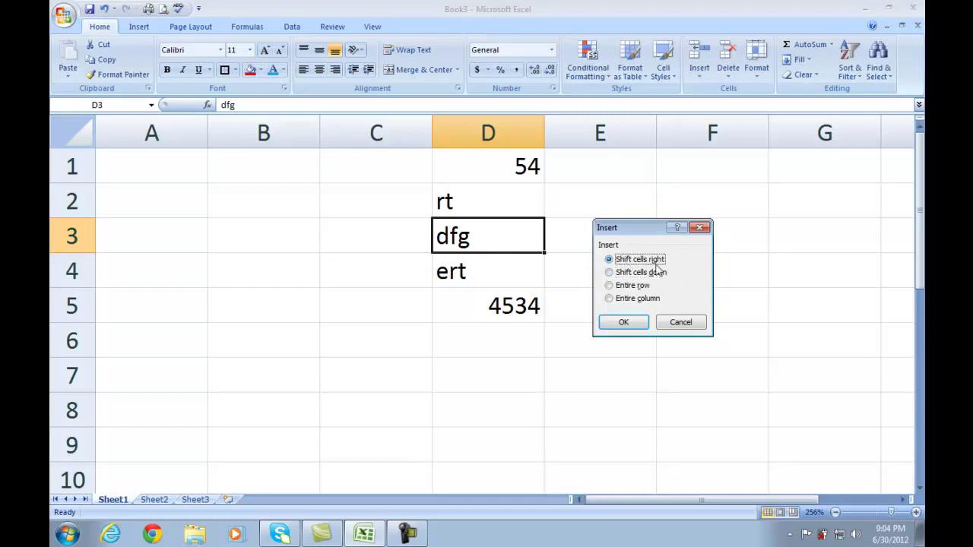
{"action": "left_click", "coordinate": [643, 273]}
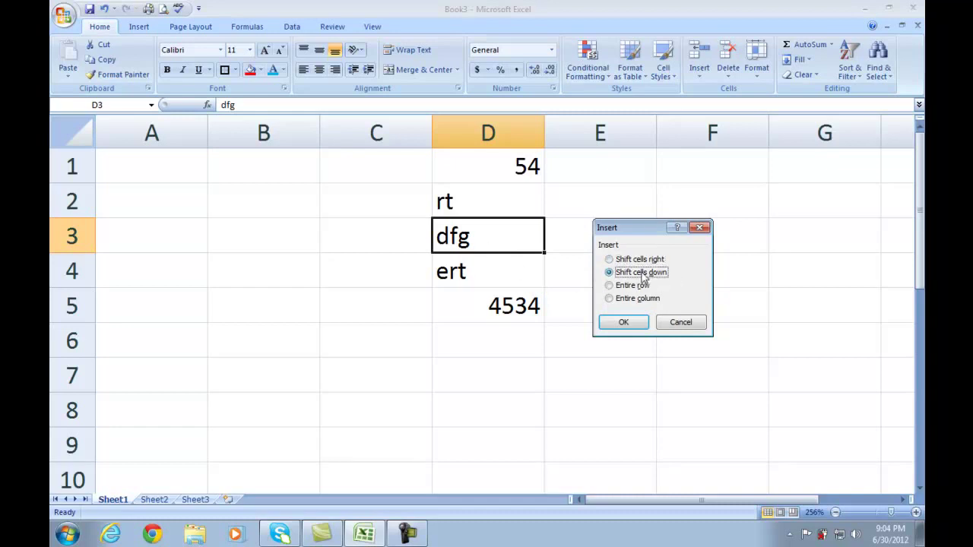
{"action": "left_click", "coordinate": [624, 322]}
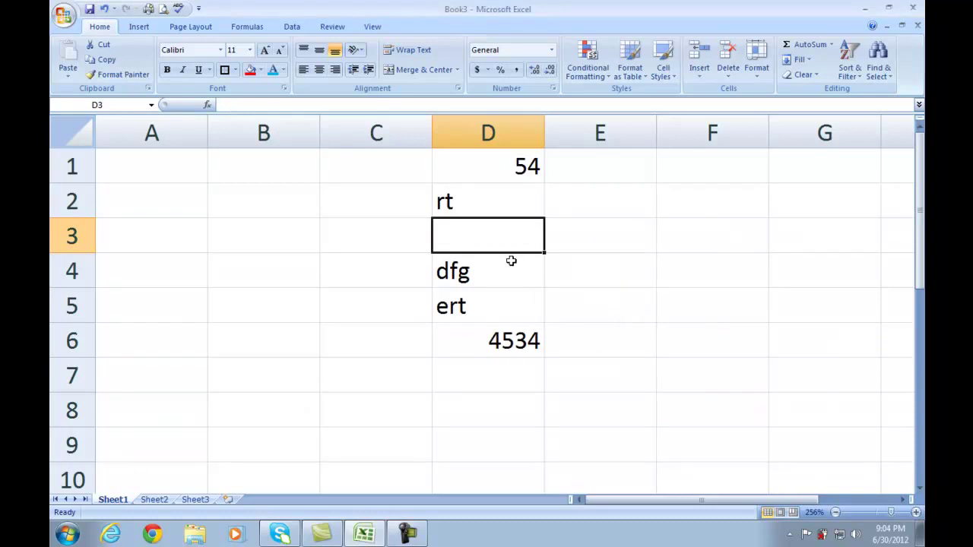
Insert a new sheet row above the "rt" entry in row 2
{"action": "left_click", "coordinate": [700, 72]}
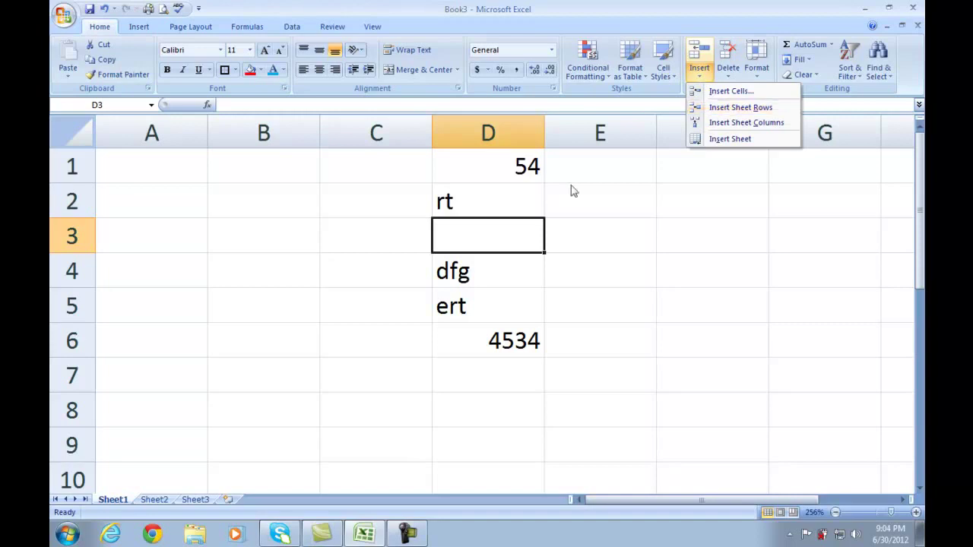
{"action": "left_click", "coordinate": [502, 202]}
{"action": "left_click", "coordinate": [501, 196]}
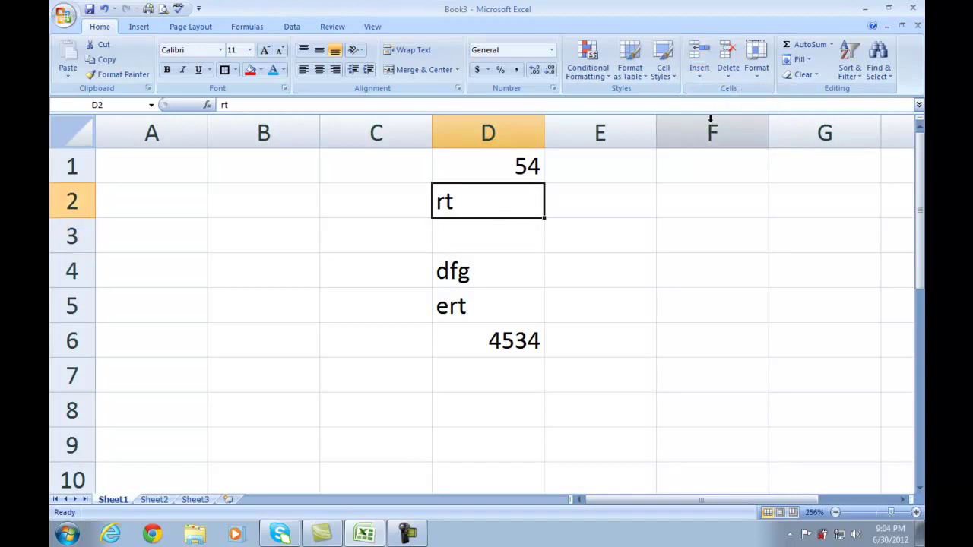
{"action": "left_click", "coordinate": [703, 74]}
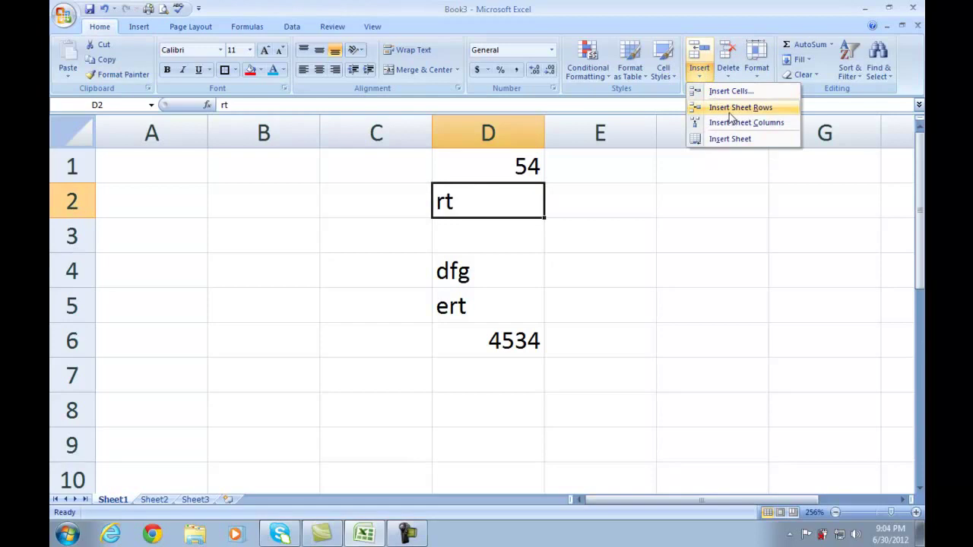
{"action": "left_click", "coordinate": [731, 109]}
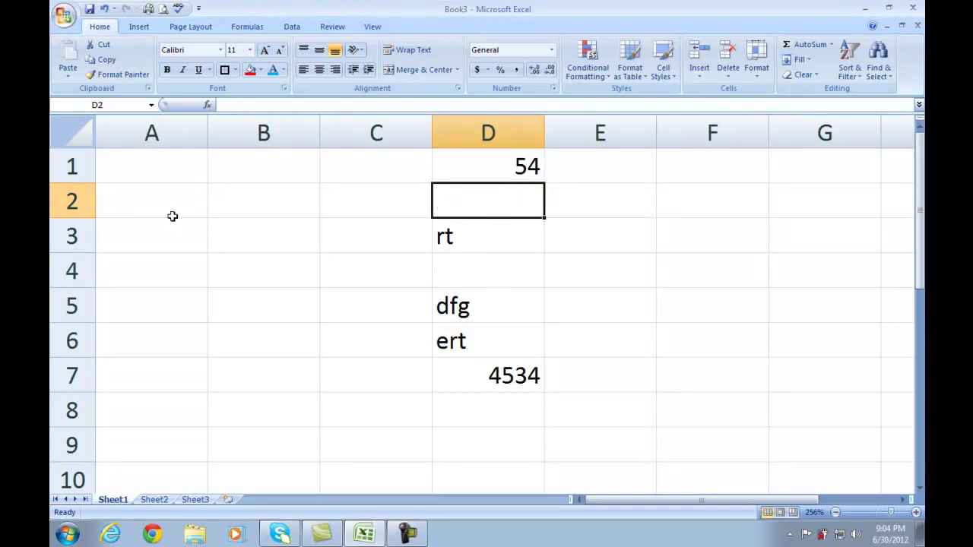
Enter sfd in E2, fsd in E1, and rere in both E4 and E5
{"action": "left_click", "coordinate": [483, 237]}
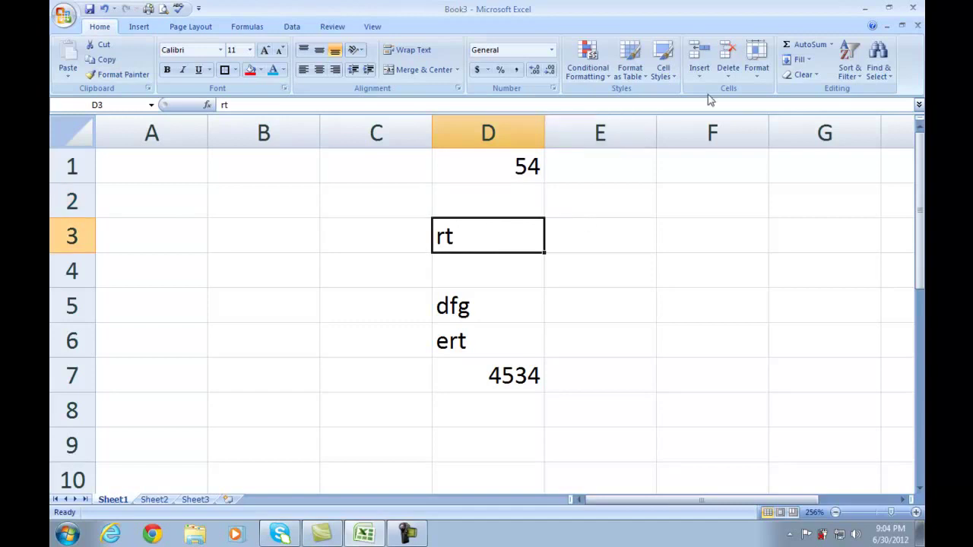
{"action": "left_click", "coordinate": [620, 197]}
{"action": "type", "text": "sfd"}
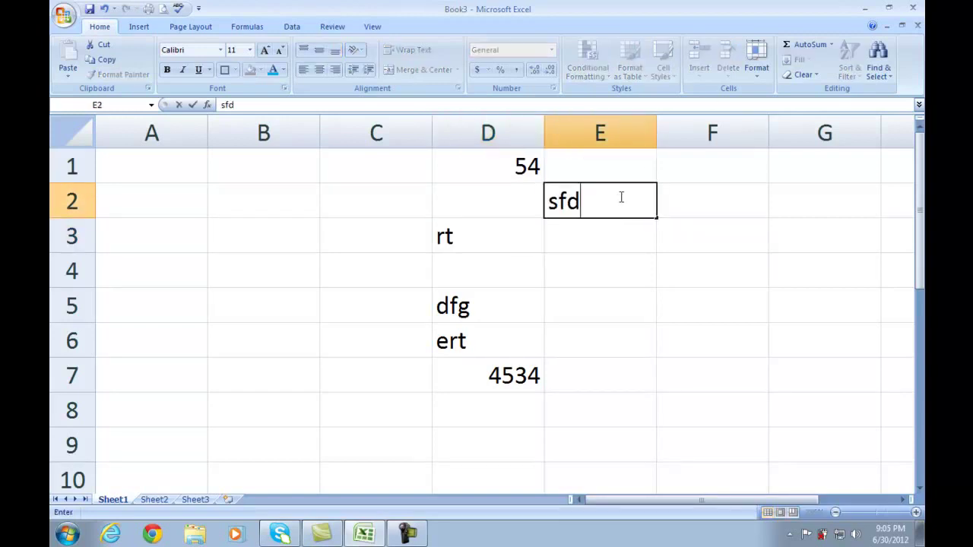
{"action": "left_click", "coordinate": [619, 167]}
{"action": "type", "text": "fsd"}
{"action": "left_click", "coordinate": [587, 278]}
{"action": "type", "text": "rere"}
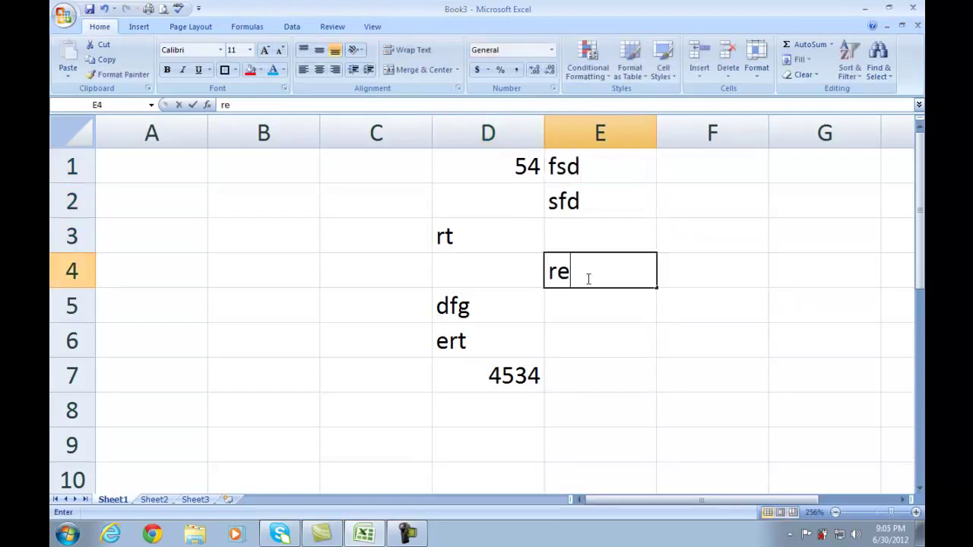
{"action": "left_click", "coordinate": [576, 314]}
{"action": "type", "text": "rere"}
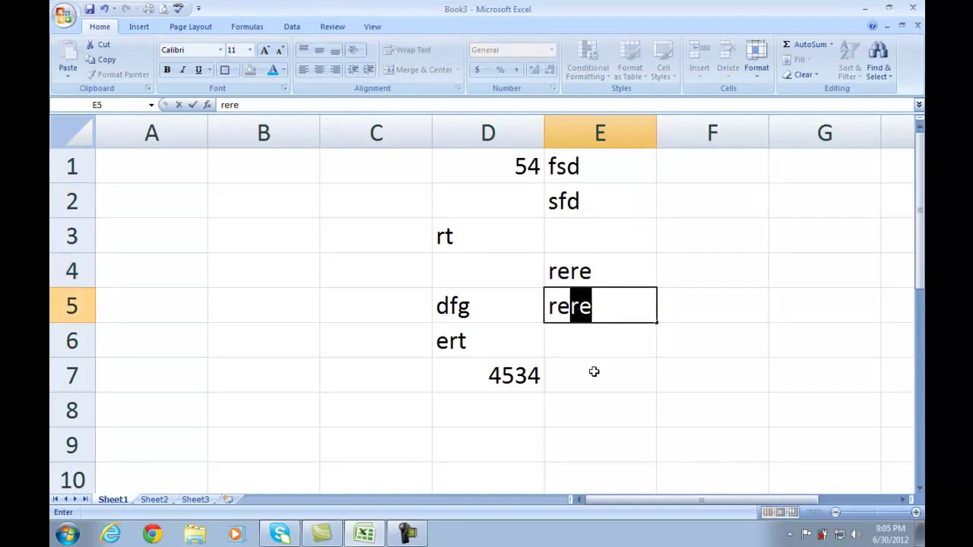
{"action": "left_click", "coordinate": [593, 369]}
Insert a new sheet column in front of column E
{"action": "left_click", "coordinate": [579, 271]}
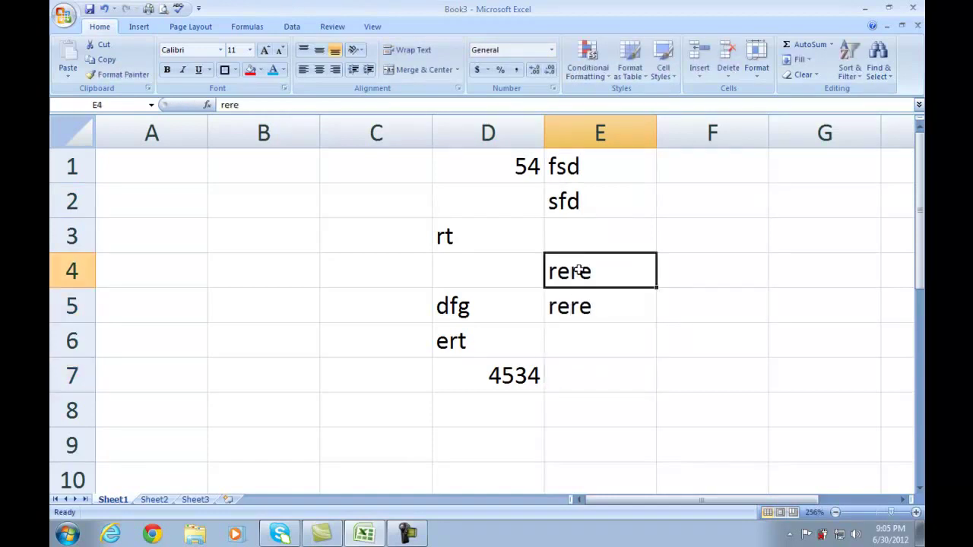
{"action": "left_click", "coordinate": [600, 132]}
{"action": "left_click", "coordinate": [588, 225]}
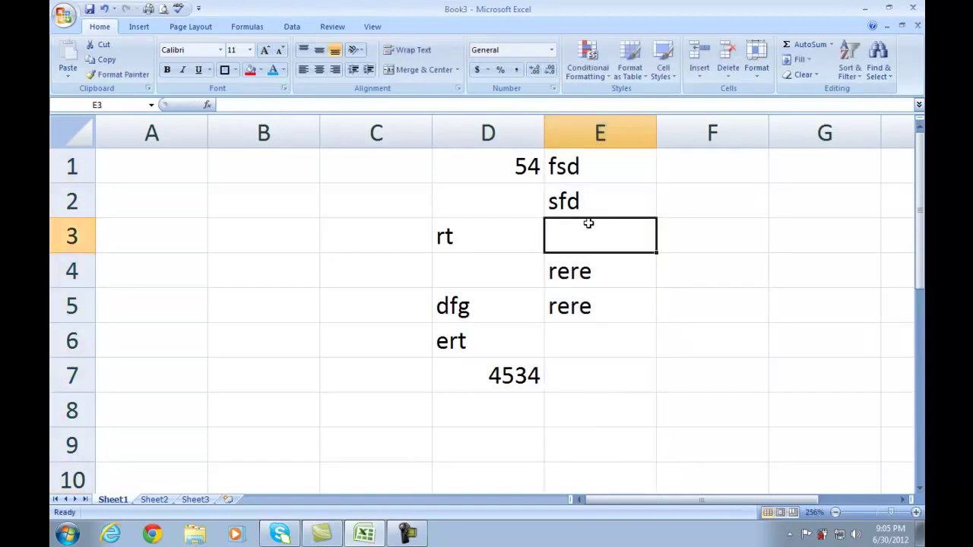
{"action": "left_click", "coordinate": [706, 81]}
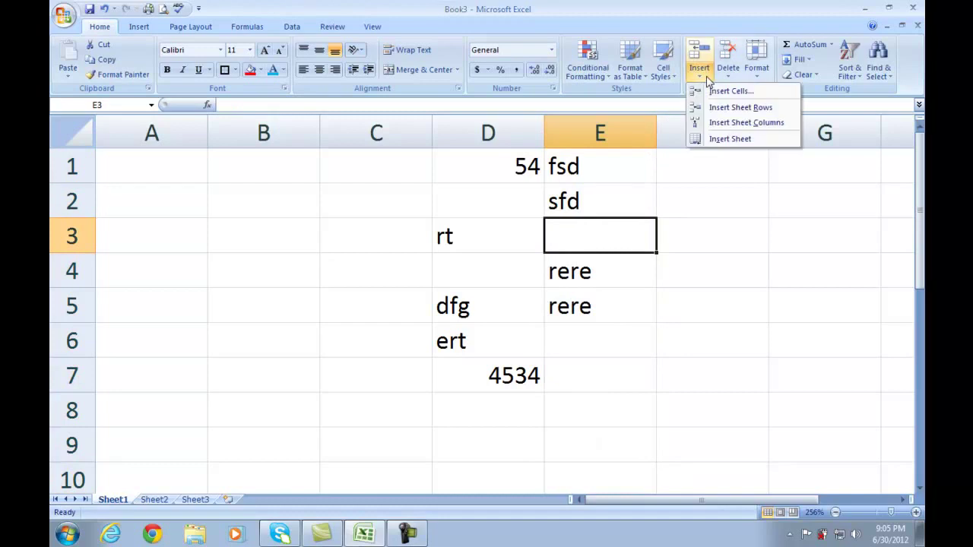
{"action": "left_click", "coordinate": [738, 123]}
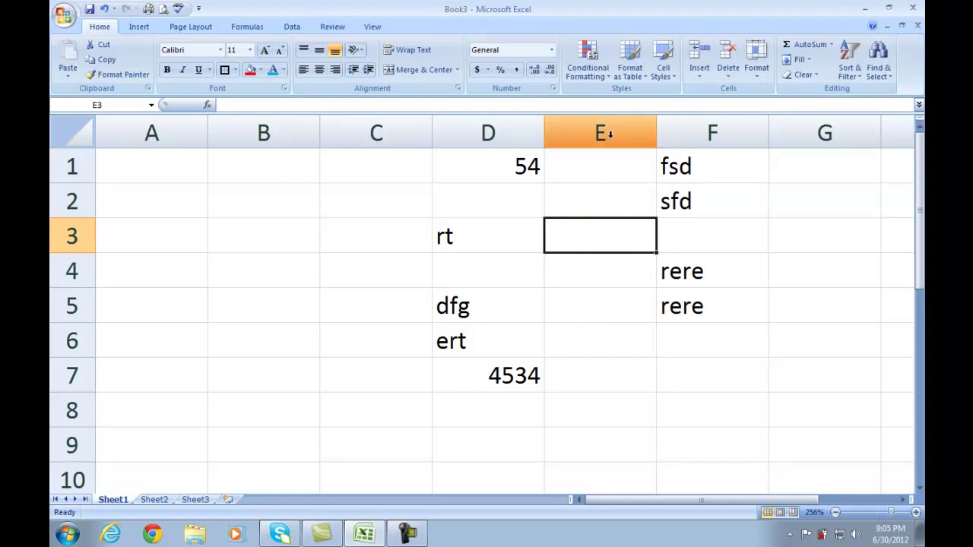
Insert a new worksheet in front of Sheet1 and return to Sheet1
{"action": "left_click", "coordinate": [709, 76]}
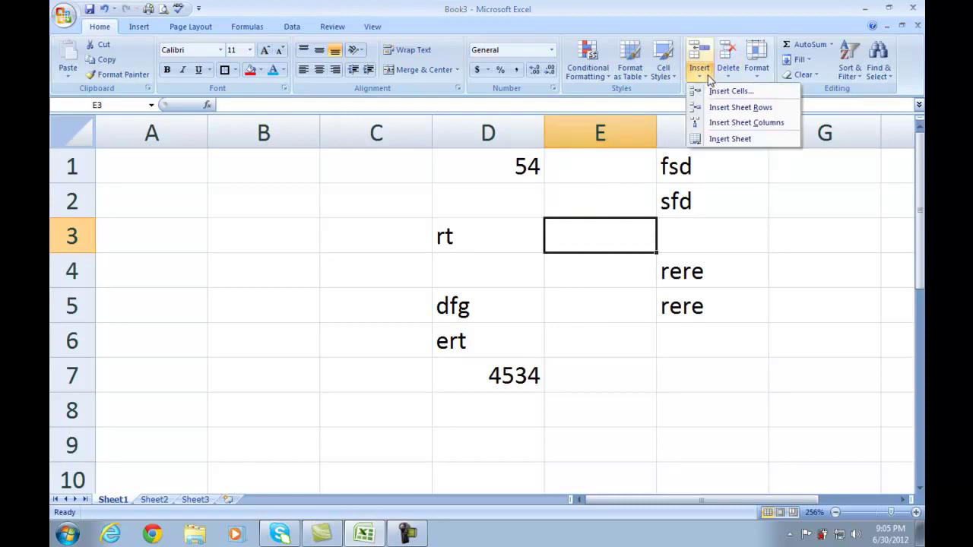
{"action": "left_click", "coordinate": [729, 140]}
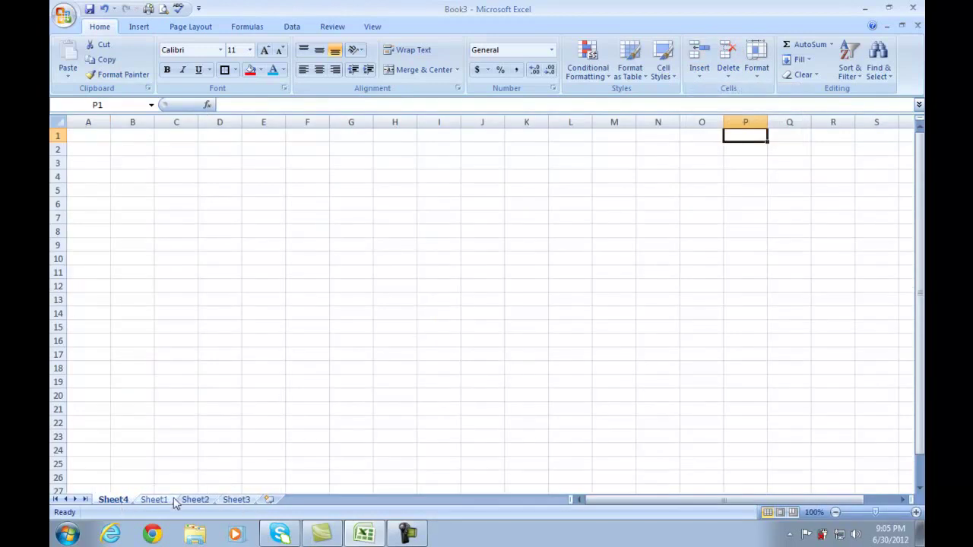
{"action": "left_click", "coordinate": [156, 501]}
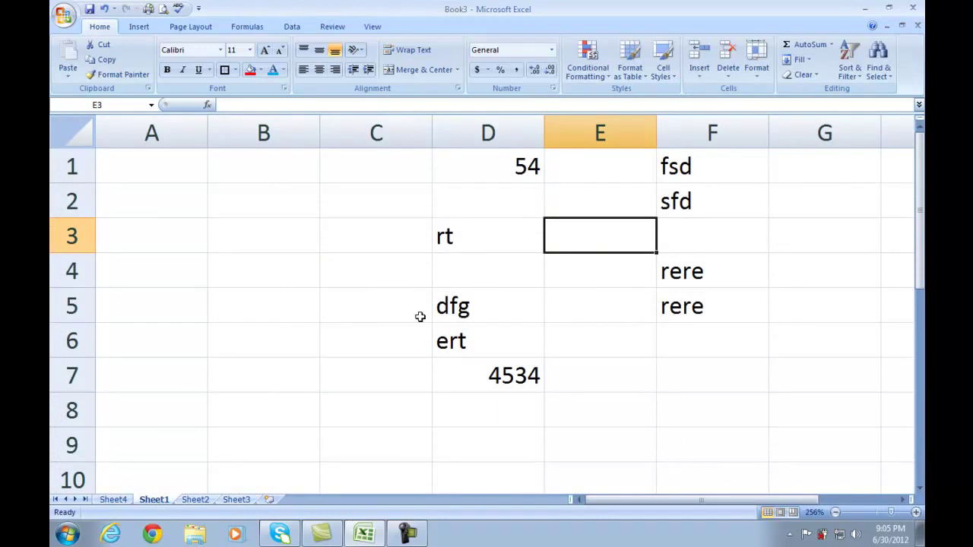
Delete cell D3 containing "rt" with the Shift cells up option
{"action": "left_click", "coordinate": [630, 262]}
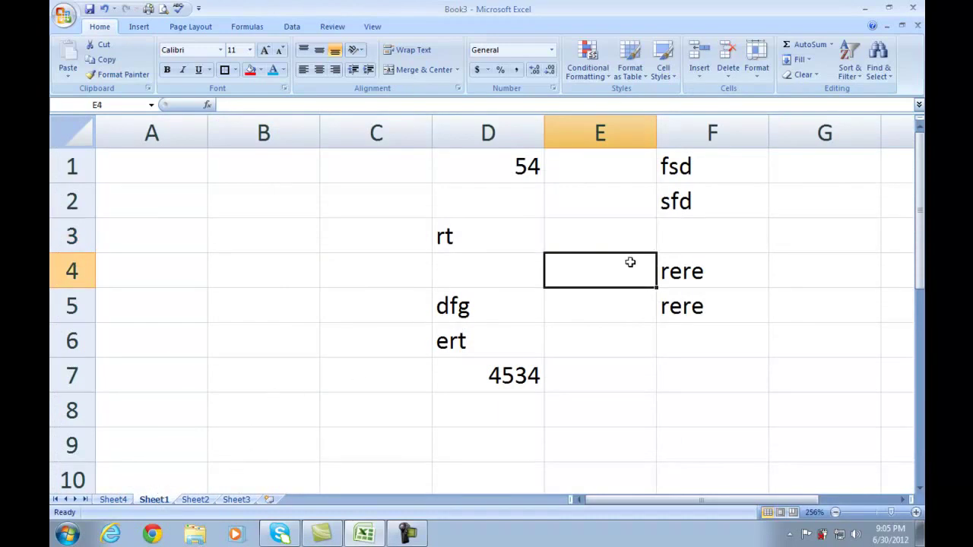
{"action": "left_click", "coordinate": [728, 76]}
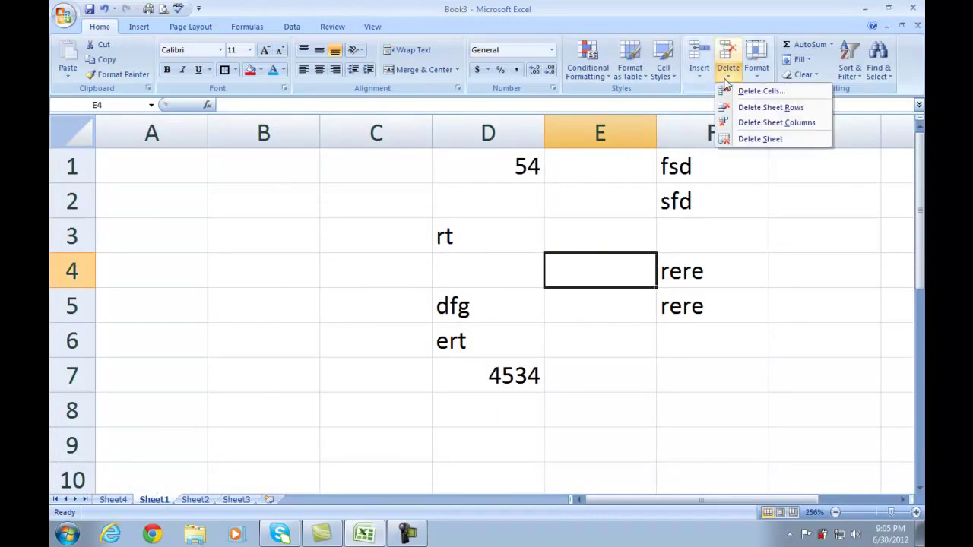
{"action": "left_click", "coordinate": [671, 201]}
{"action": "left_click", "coordinate": [480, 243]}
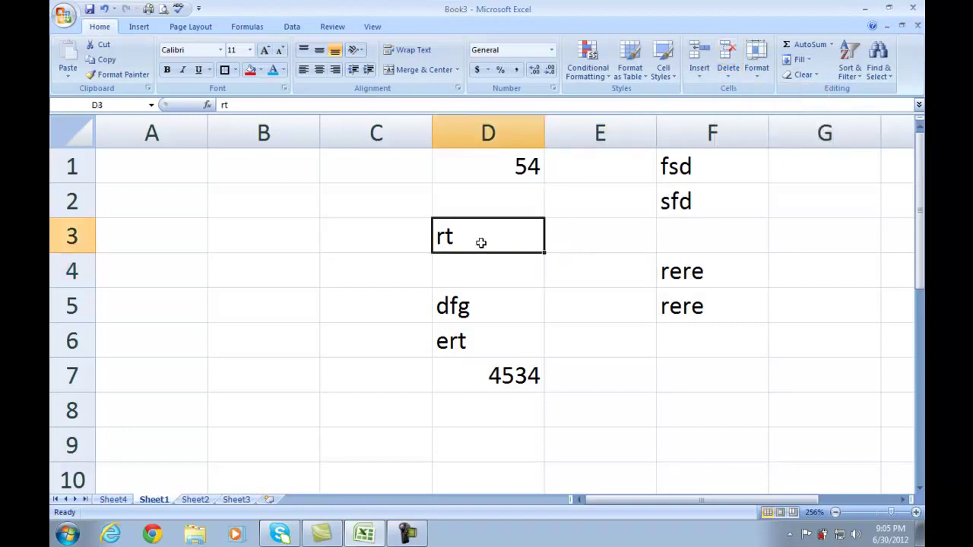
{"action": "left_click", "coordinate": [728, 76]}
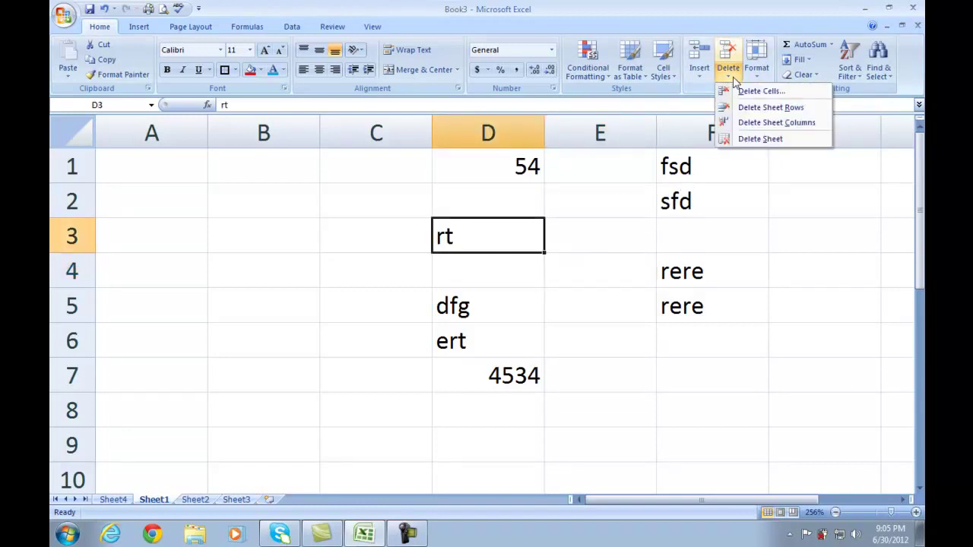
{"action": "left_click", "coordinate": [749, 91]}
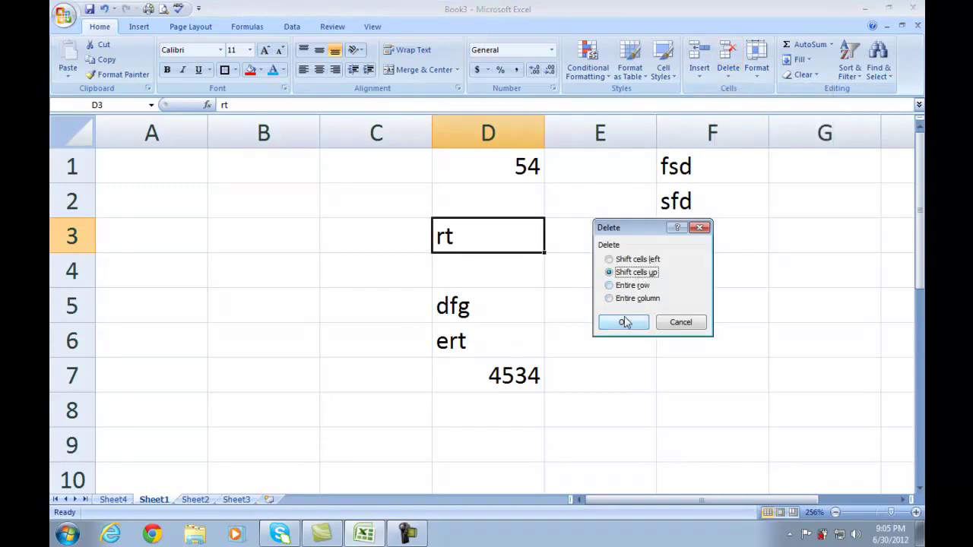
{"action": "left_click", "coordinate": [634, 261]}
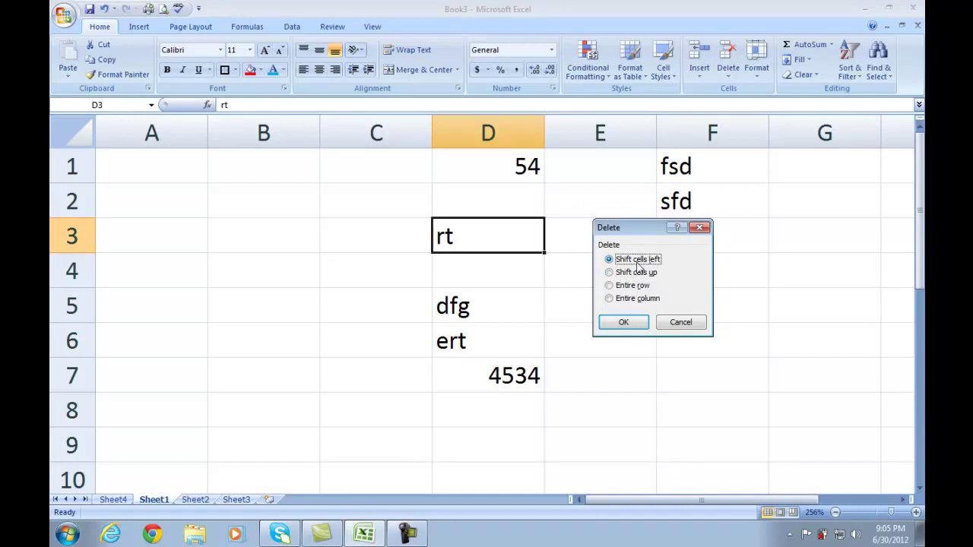
{"action": "left_click", "coordinate": [635, 272]}
{"action": "left_click", "coordinate": [625, 324]}
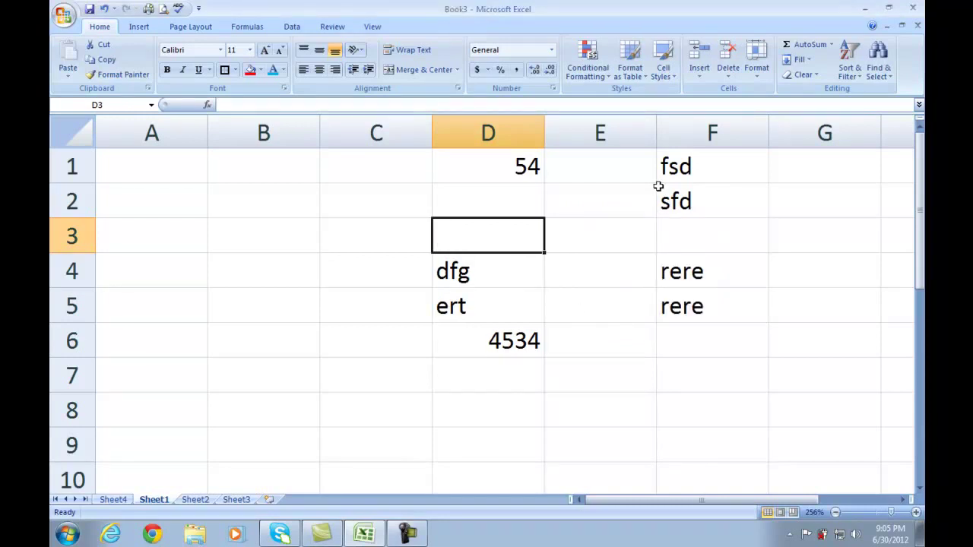
Delete the sheet row of cell D3, and delete sheet column D
{"action": "left_click", "coordinate": [729, 73]}
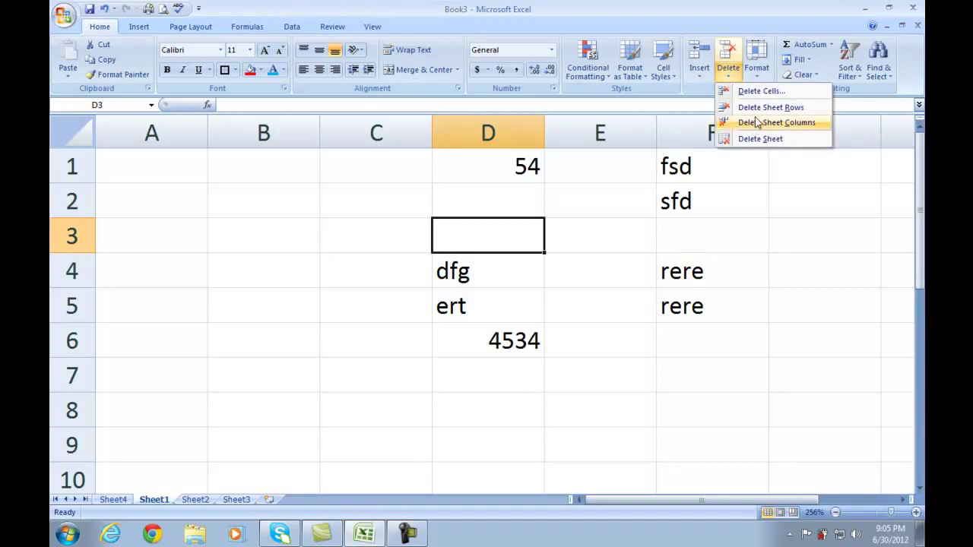
{"action": "left_click", "coordinate": [757, 114]}
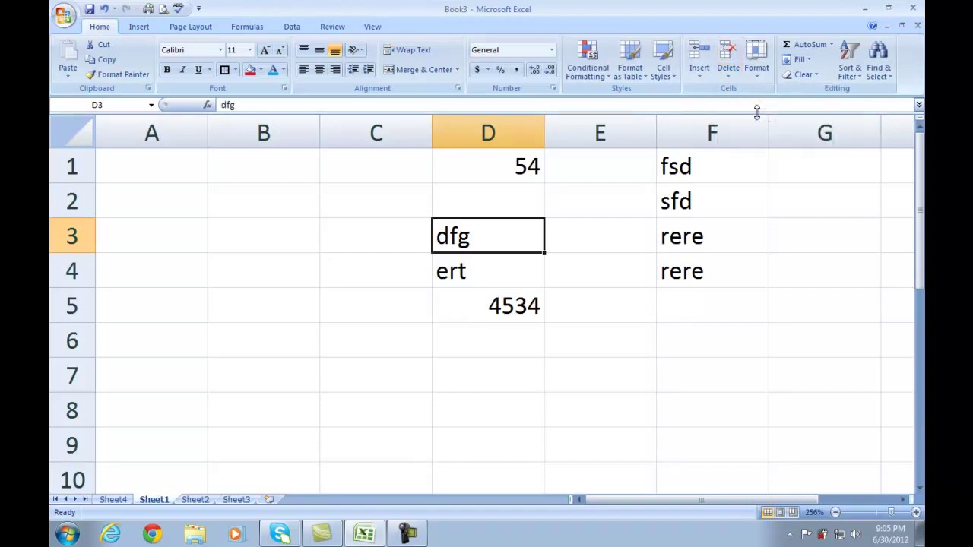
{"action": "left_click", "coordinate": [729, 76]}
{"action": "left_click", "coordinate": [751, 122]}
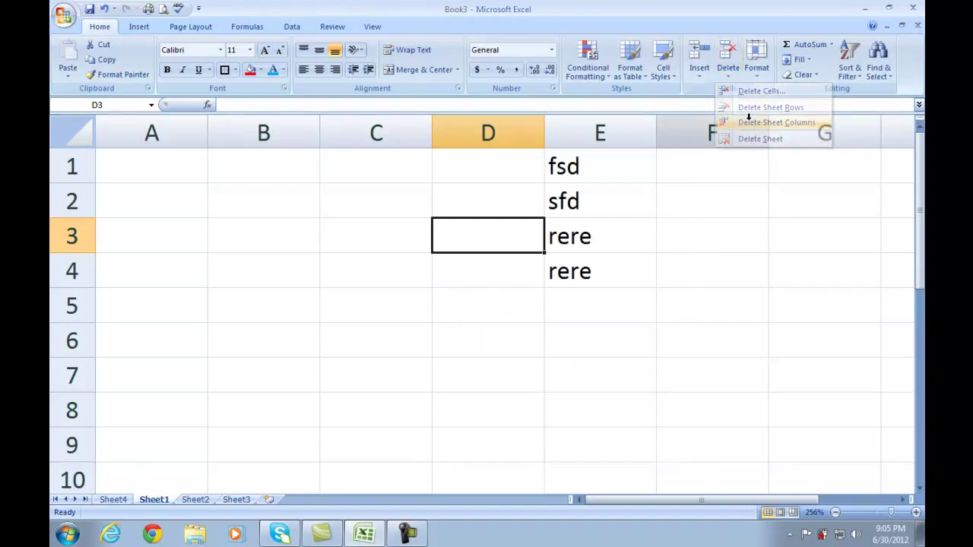
{"action": "left_click_drag", "start_coordinate": [593, 163], "coordinate": [603, 278]}
{"action": "left_click", "coordinate": [760, 75]}
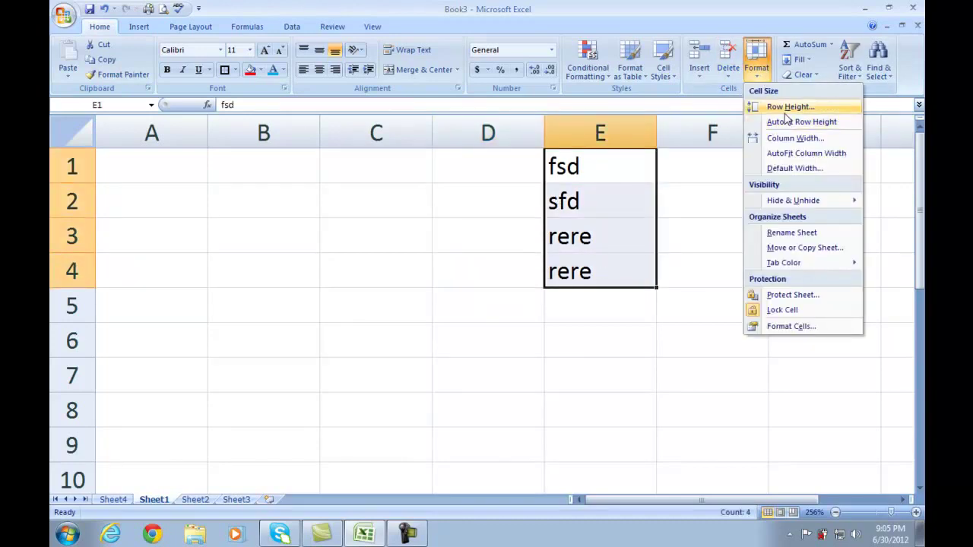
{"action": "left_click", "coordinate": [619, 232]}
{"action": "left_click", "coordinate": [613, 225]}
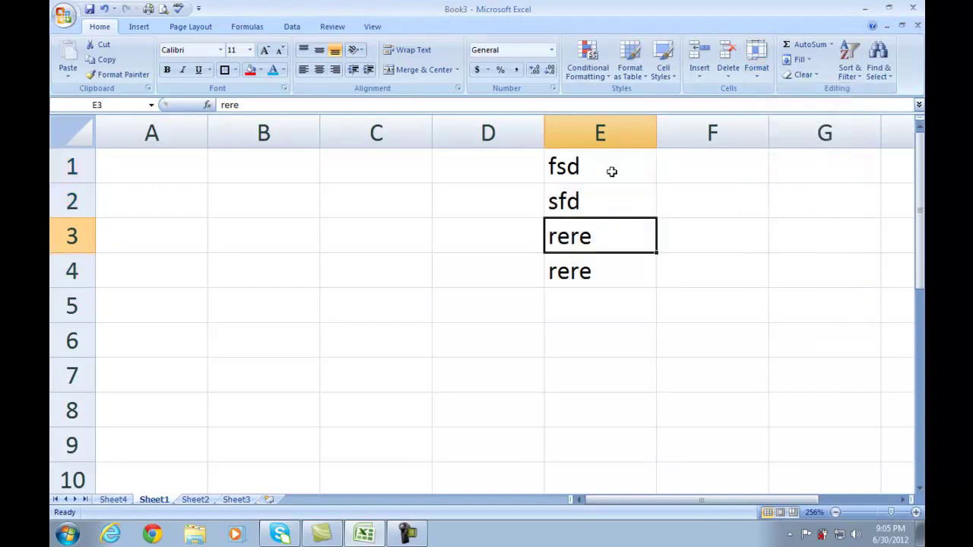
{"action": "left_click_drag", "start_coordinate": [612, 166], "coordinate": [608, 303]}
{"action": "left_click", "coordinate": [600, 223]}
Set the height of row 2, containing "sfd" in column E, to 25
{"action": "left_click", "coordinate": [599, 195]}
{"action": "left_click", "coordinate": [763, 74]}
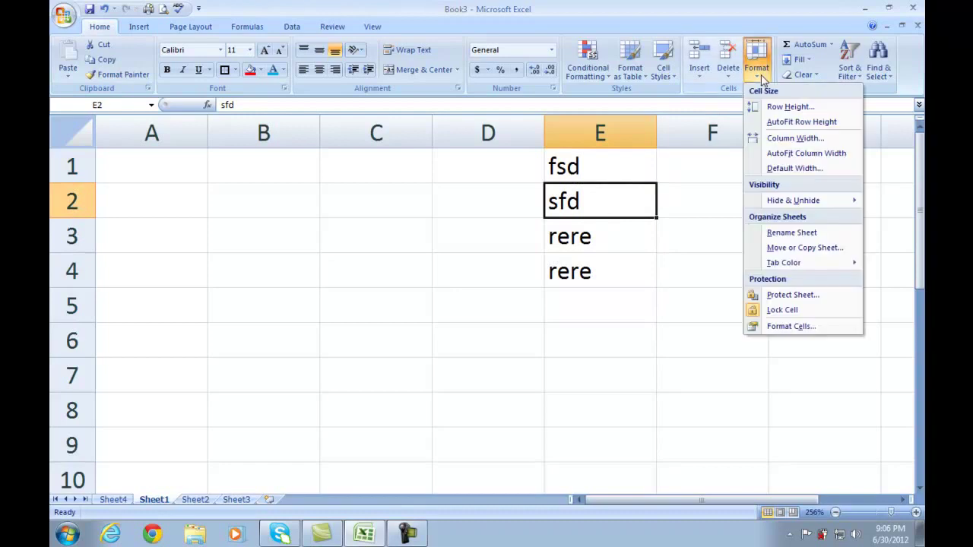
{"action": "left_click", "coordinate": [786, 108]}
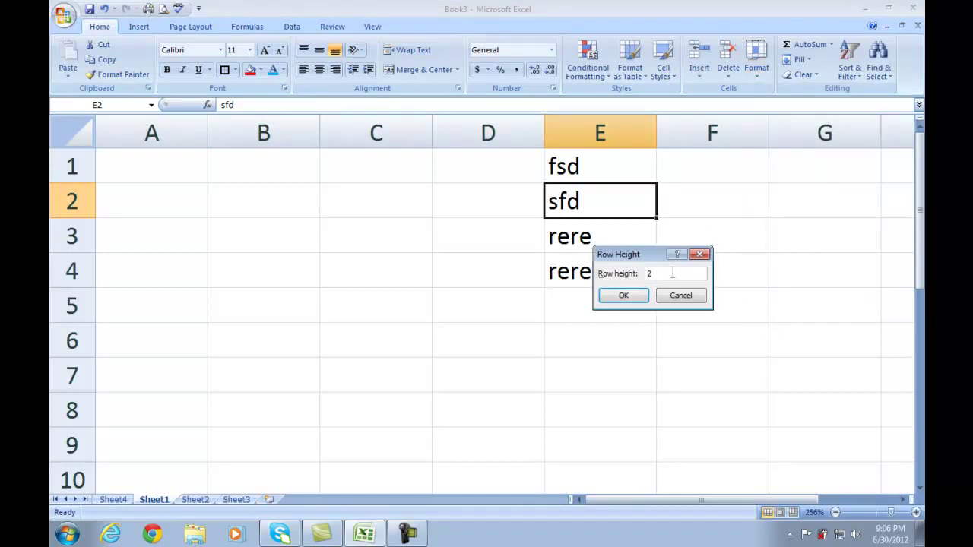
{"action": "type", "text": "25"}
{"action": "left_click", "coordinate": [625, 296]}
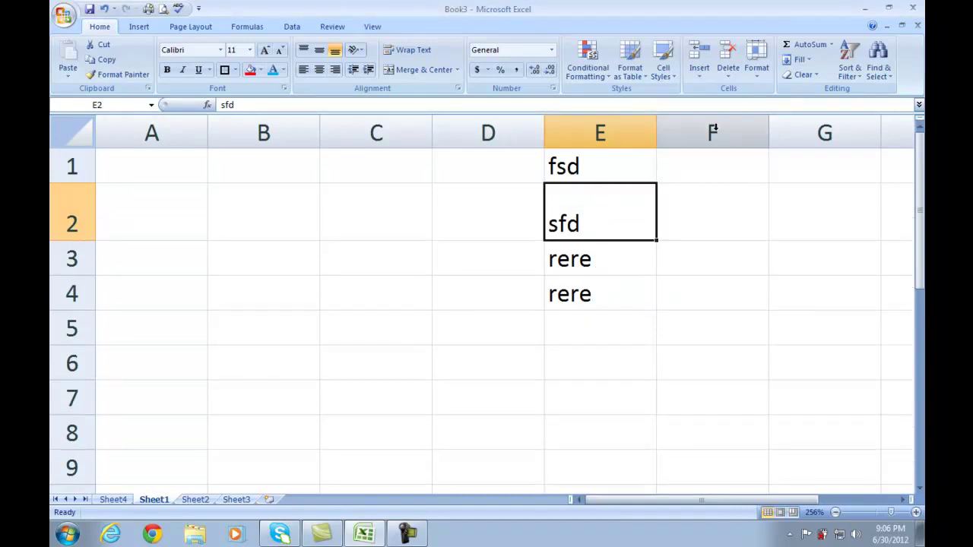
Widen column E by entering a larger column width
{"action": "left_click", "coordinate": [753, 74]}
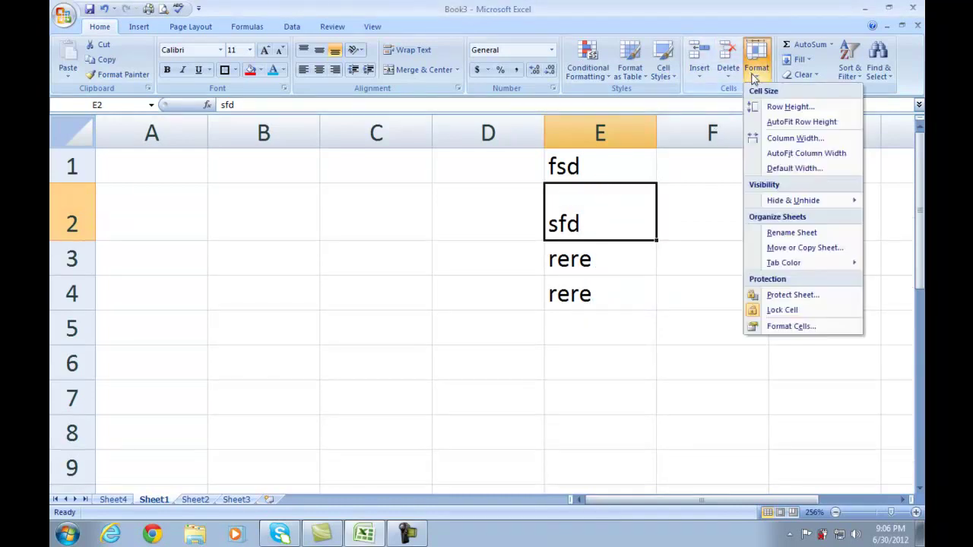
{"action": "left_click", "coordinate": [794, 138]}
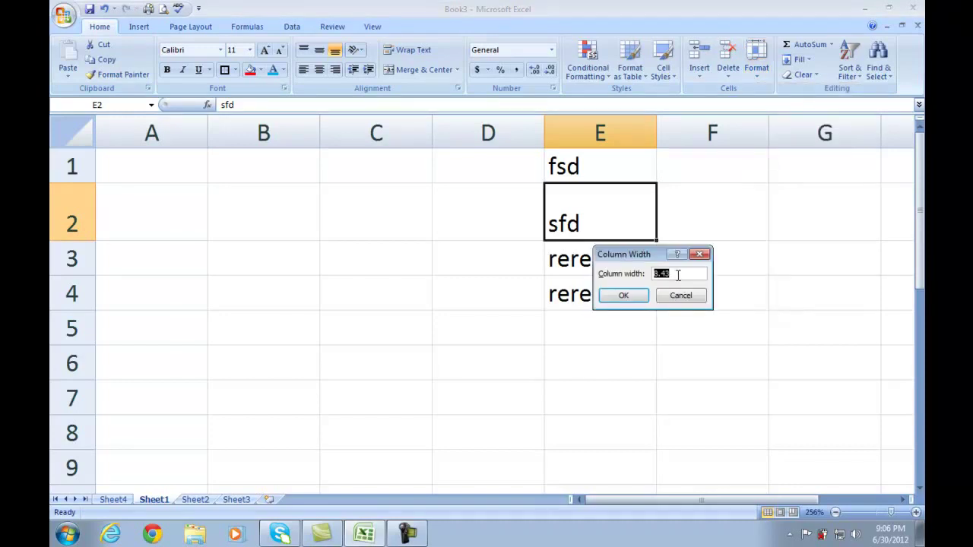
{"action": "left_click", "coordinate": [623, 295]}
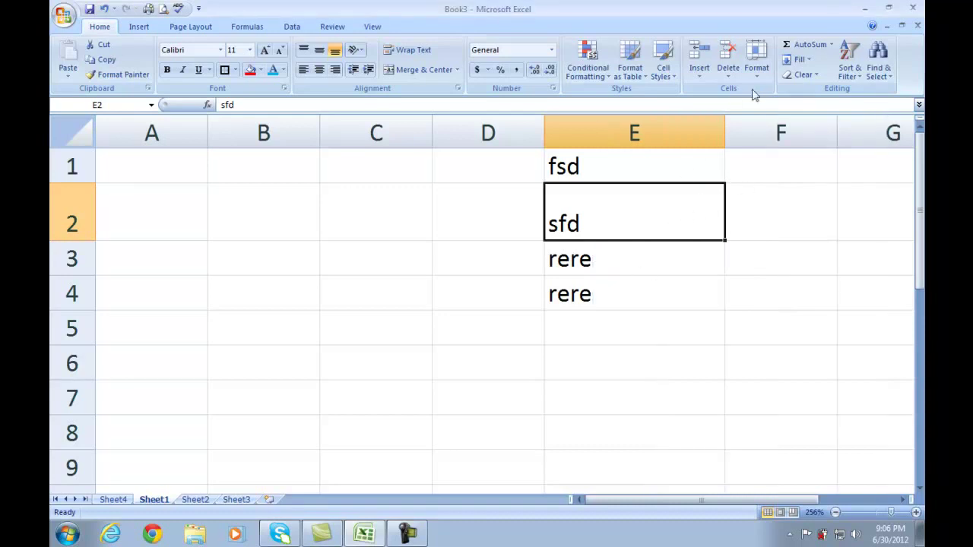
Hide column E and unhide it again
{"action": "left_click", "coordinate": [757, 65]}
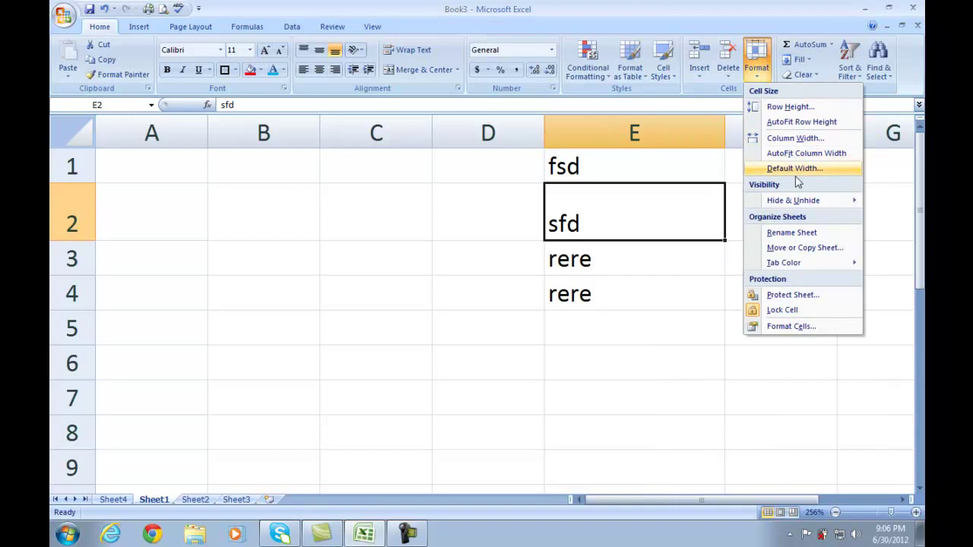
{"action": "mouse_move", "coordinate": [789, 206]}
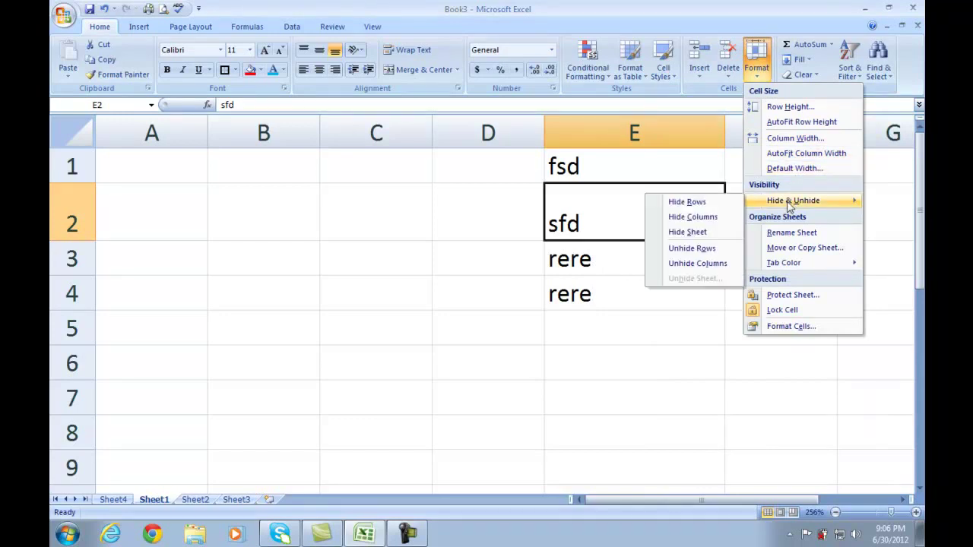
{"action": "left_click", "coordinate": [723, 224]}
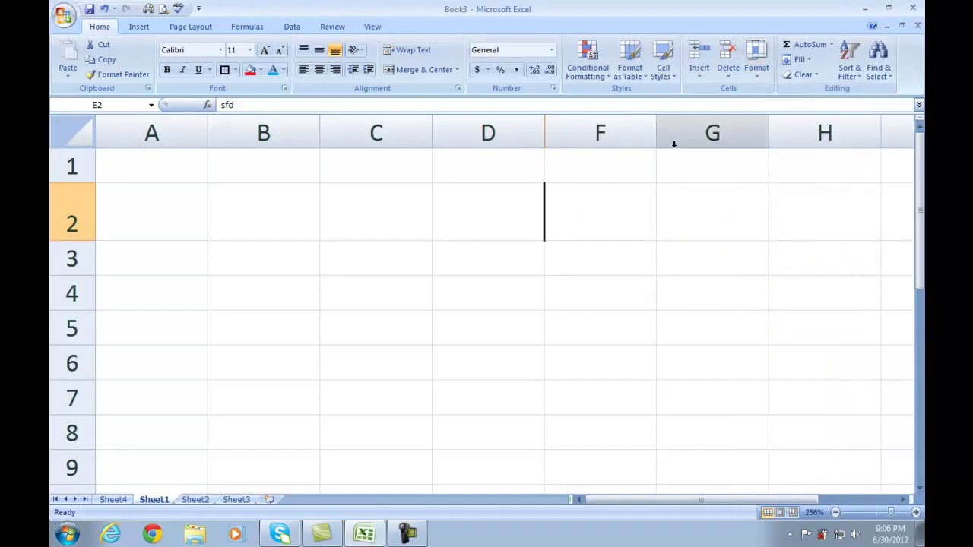
{"action": "left_click", "coordinate": [757, 72]}
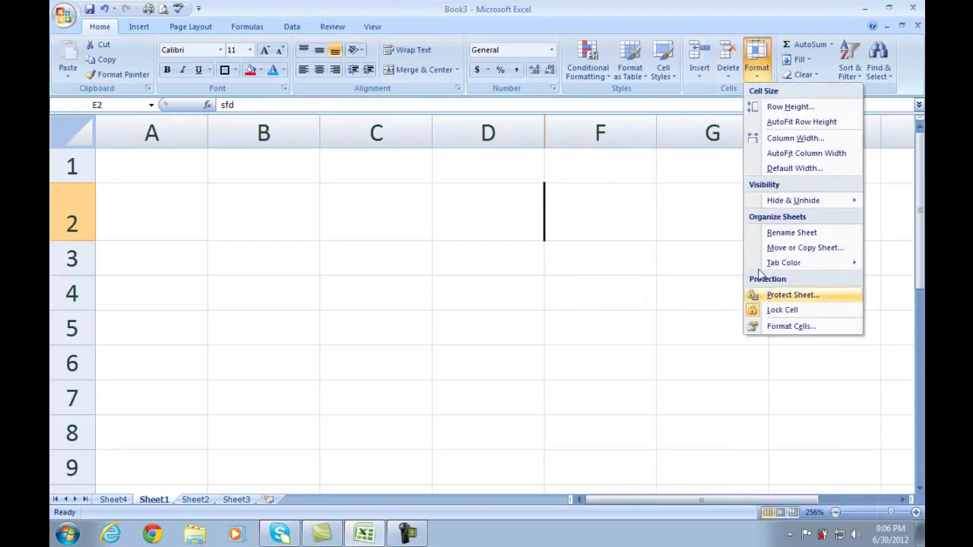
{"action": "mouse_move", "coordinate": [794, 202]}
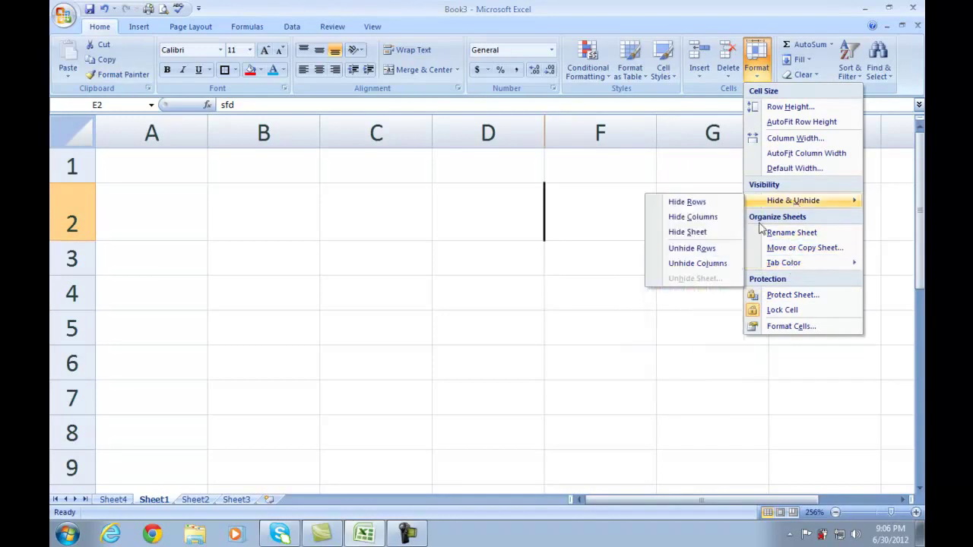
{"action": "left_click", "coordinate": [696, 265]}
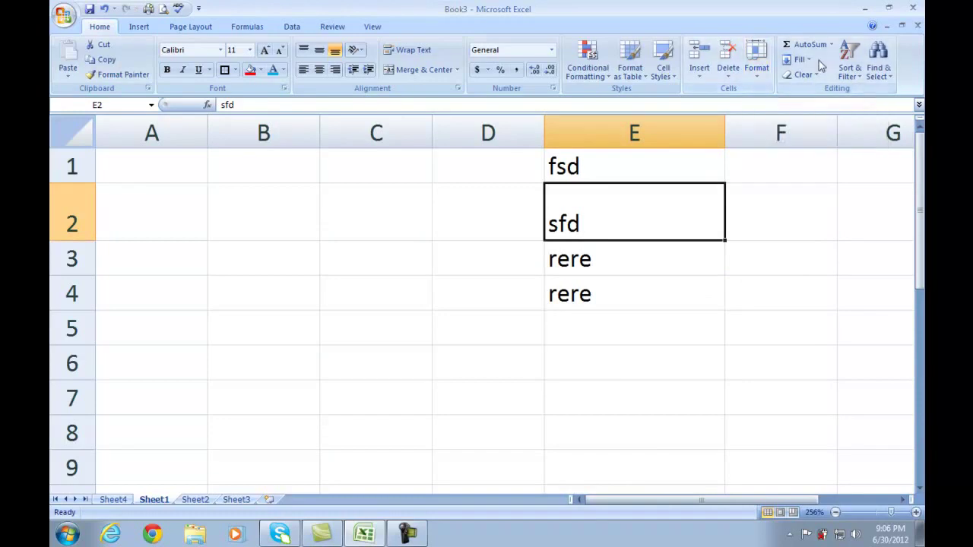
Enter the number 45 in C3 and 453 in C4
{"action": "left_click", "coordinate": [454, 255]}
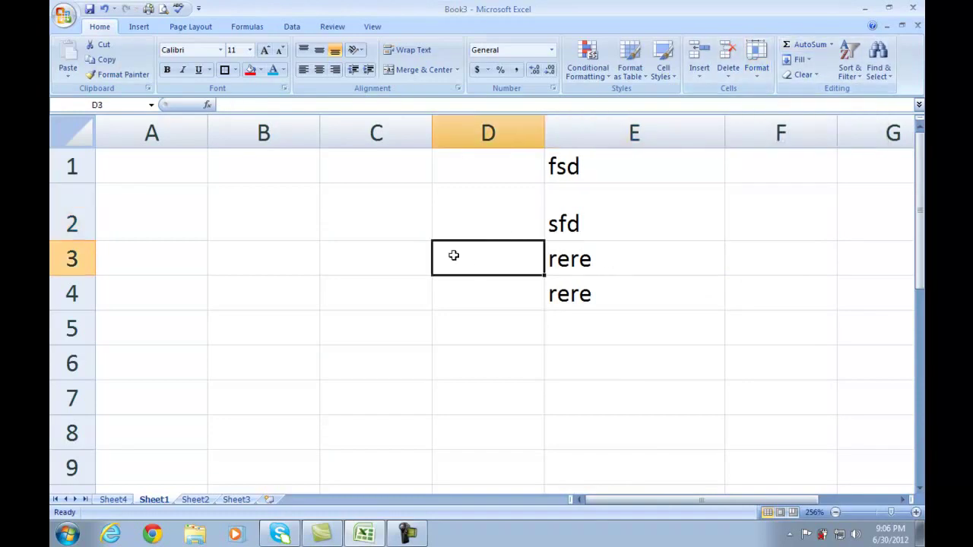
{"action": "left_click", "coordinate": [383, 251]}
{"action": "type", "text": "45534"}
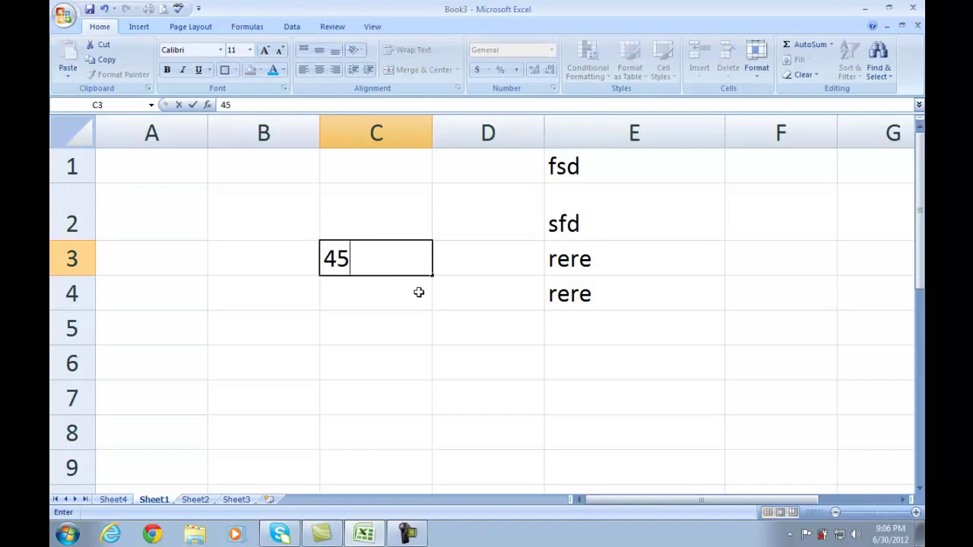
{"action": "key", "text": "BackSpace"}
{"action": "key", "text": "BackSpace"}
{"action": "key", "text": "BackSpace"}
{"action": "left_click", "coordinate": [382, 293]}
{"action": "type", "text": "45353"}
{"action": "key", "text": "BackSpace"}
{"action": "key", "text": "BackSpace"}
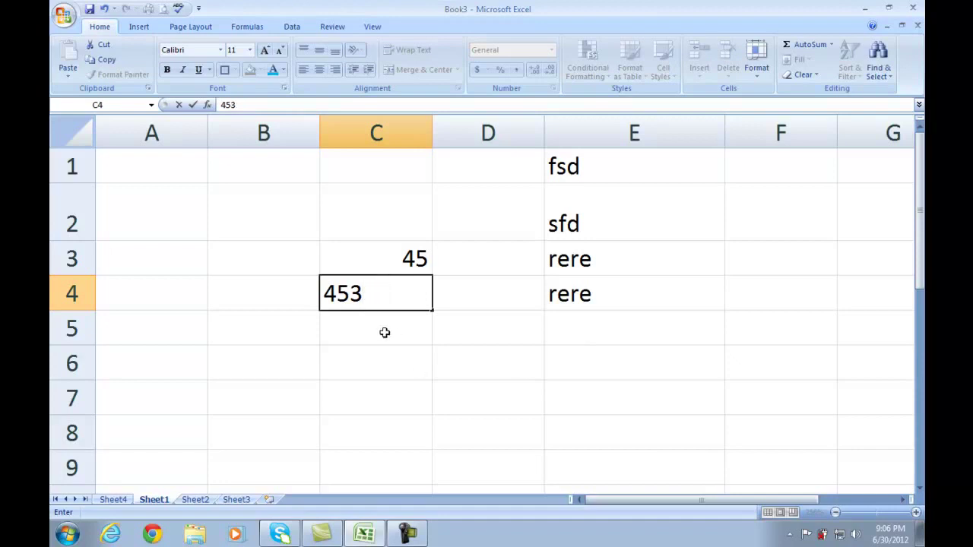
Enter the number 435 in C5 and 534 in C6
{"action": "left_click", "coordinate": [386, 333]}
{"action": "type", "text": "435"}
{"action": "key", "text": "F2"}
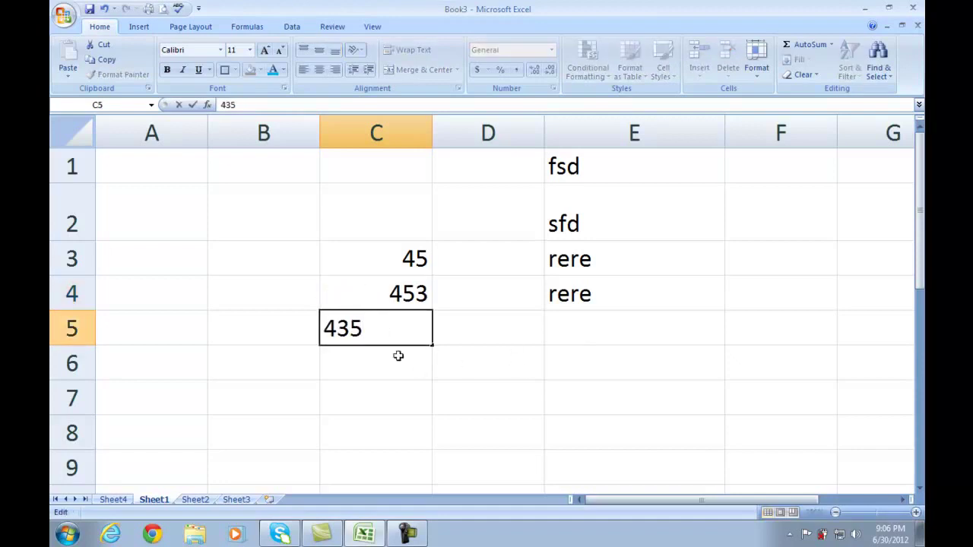
{"action": "left_click", "coordinate": [399, 356]}
{"action": "type", "text": "534"}
{"action": "left_click", "coordinate": [380, 395]}
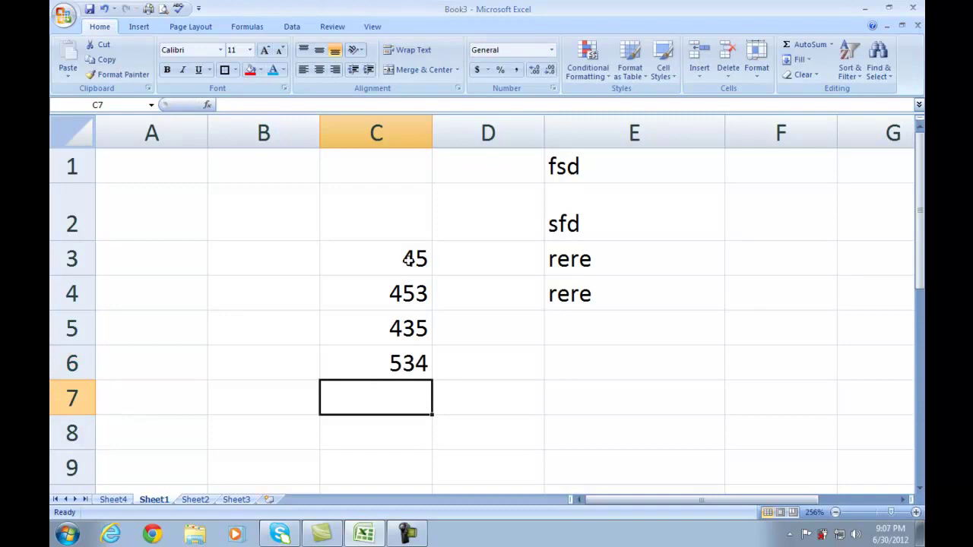
Add the AutoSum total of C3:C6 in C7 and select that cell to check its formula
{"action": "left_click", "coordinate": [408, 260]}
{"action": "left_click", "coordinate": [389, 396]}
{"action": "left_click", "coordinate": [407, 254]}
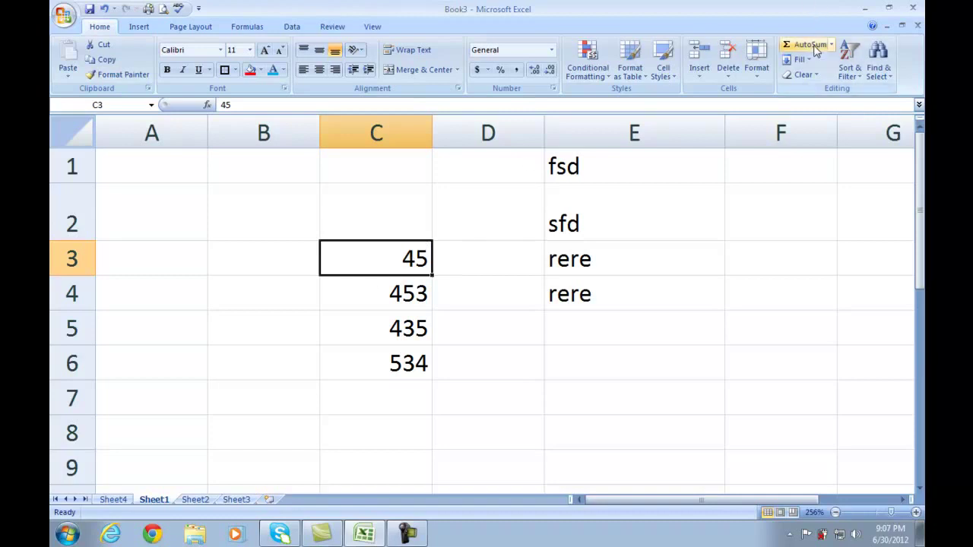
{"action": "left_click_drag", "start_coordinate": [412, 261], "coordinate": [419, 365]}
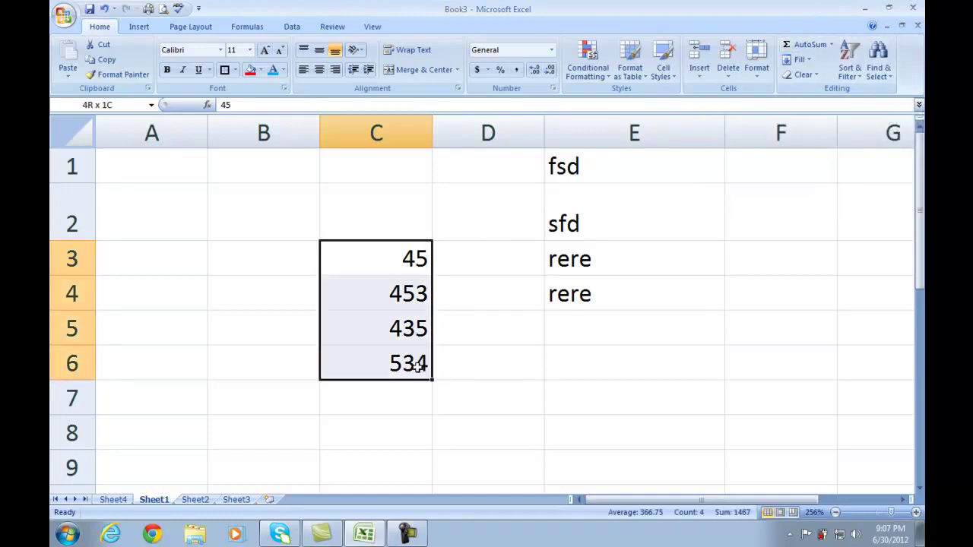
{"action": "left_click", "coordinate": [832, 44]}
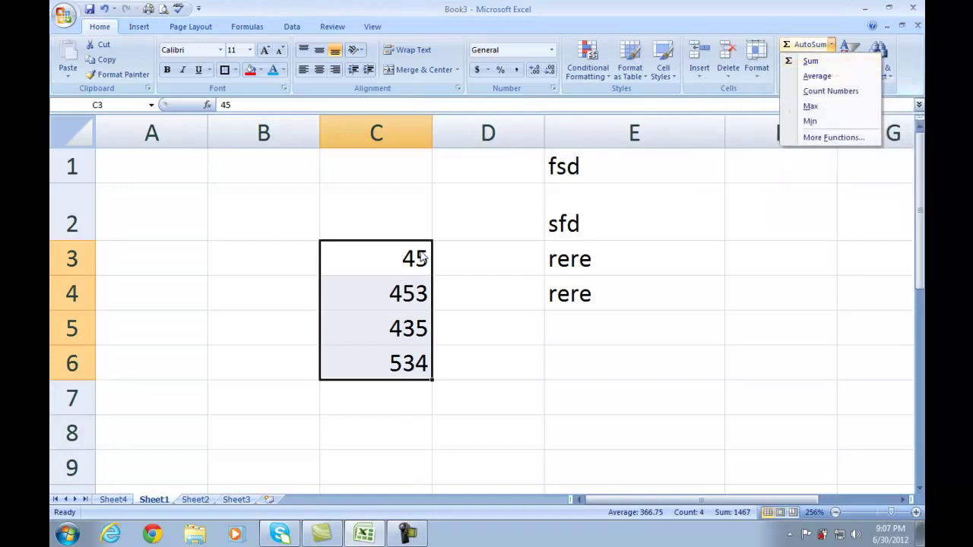
{"action": "left_click", "coordinate": [810, 61]}
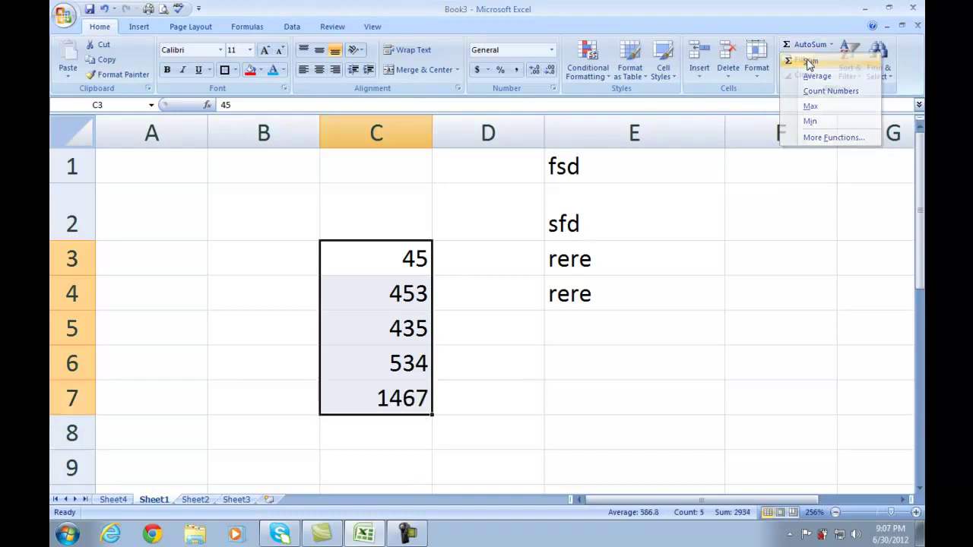
{"action": "left_click", "coordinate": [409, 401]}
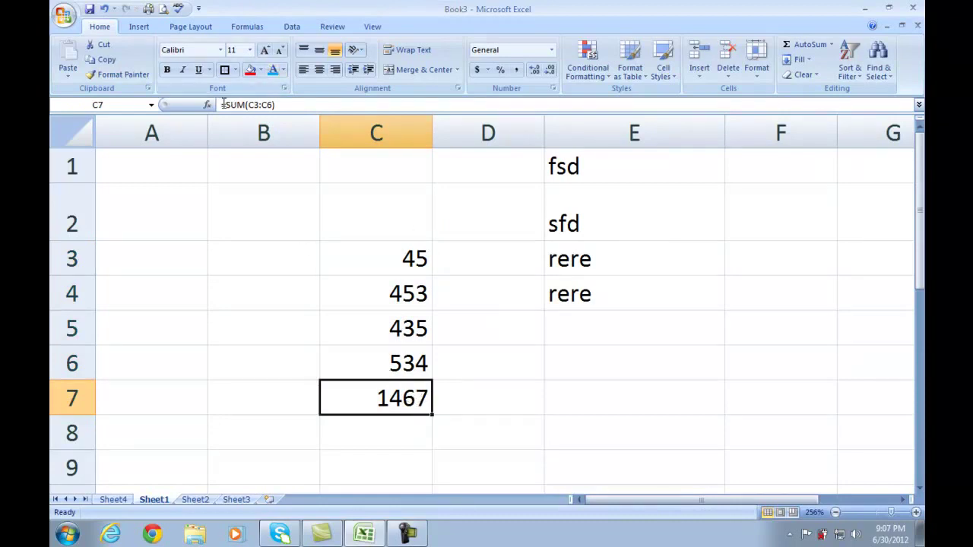
Add the average of C3:C7 in C8 and a Count Numbers result for C3:C8 in C9
{"action": "left_click_drag", "start_coordinate": [391, 263], "coordinate": [389, 399]}
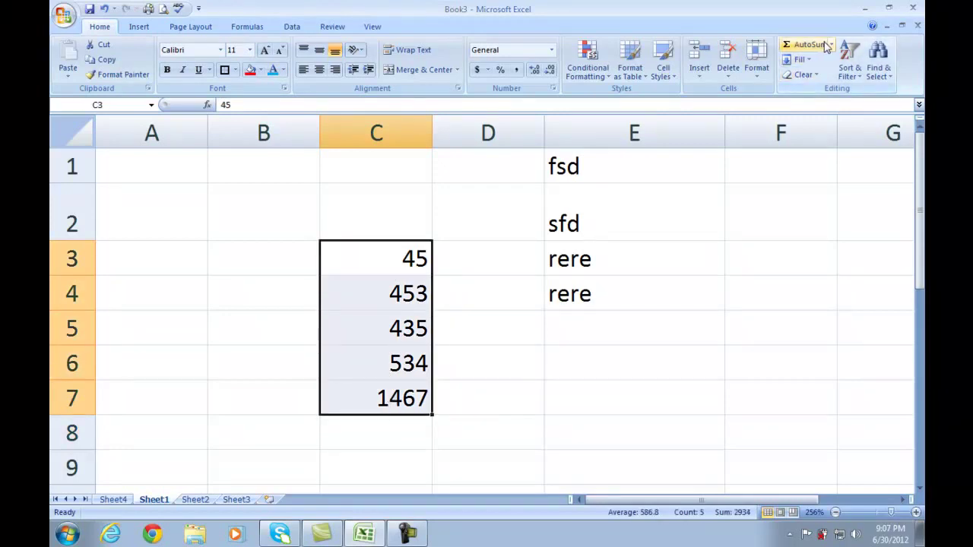
{"action": "left_click", "coordinate": [831, 44]}
{"action": "left_click", "coordinate": [825, 77]}
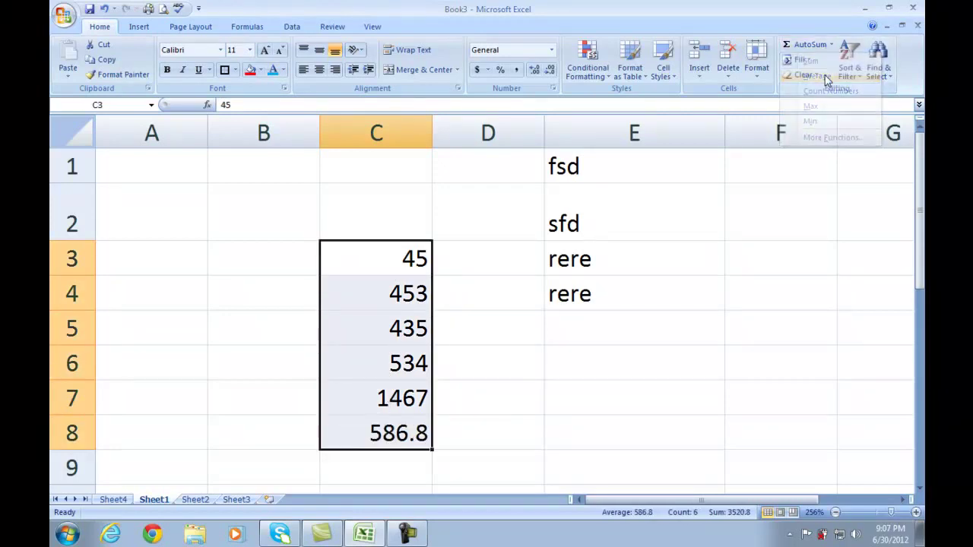
{"action": "left_click", "coordinate": [832, 45]}
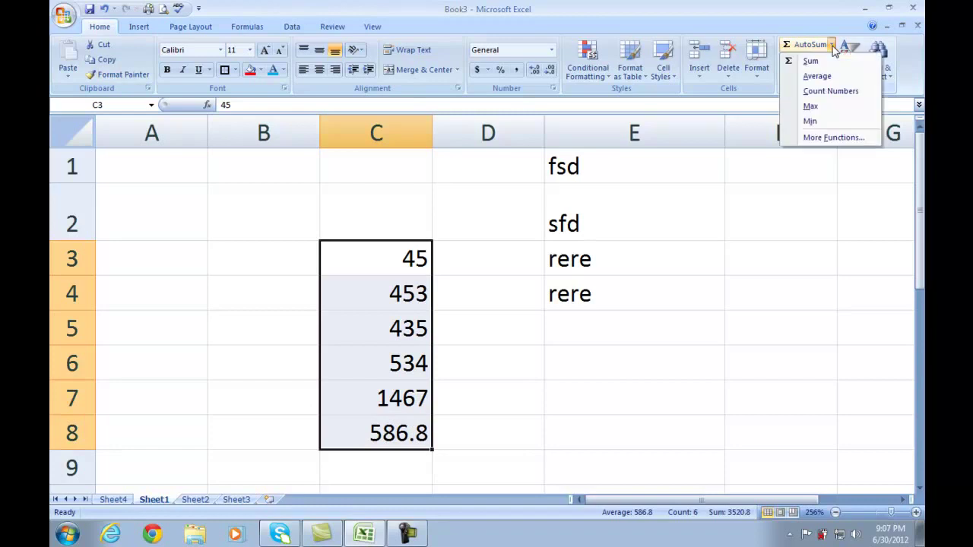
{"action": "left_click", "coordinate": [829, 92]}
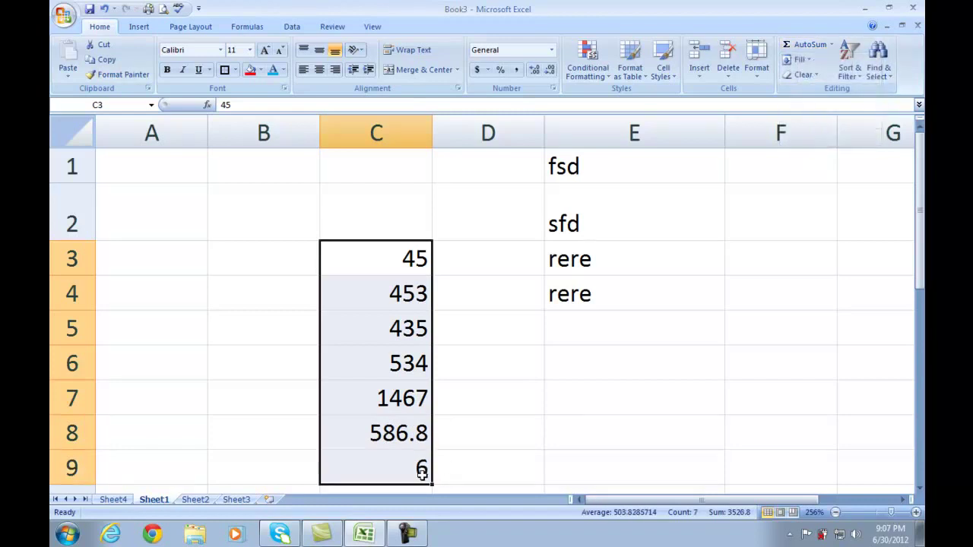
Add the Max of C3:C9 in C10 and the Min of C3:C10 in C11
{"action": "left_click", "coordinate": [832, 45]}
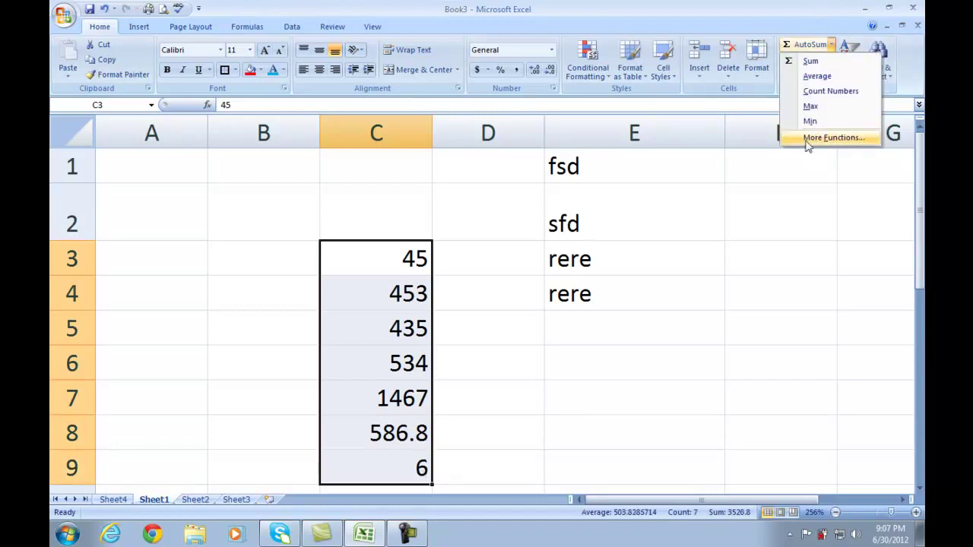
{"action": "left_click", "coordinate": [810, 107]}
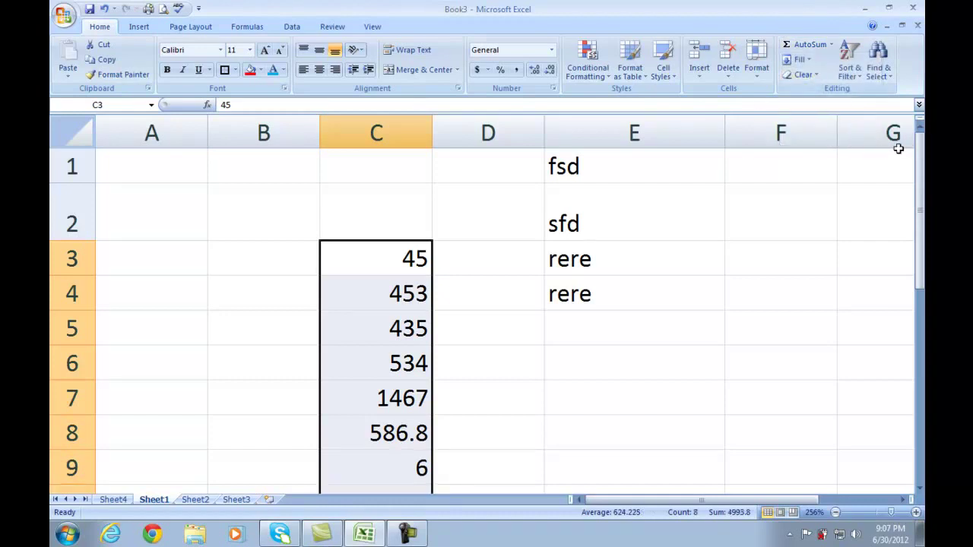
{"action": "left_click_drag", "start_coordinate": [920, 156], "coordinate": [920, 171]}
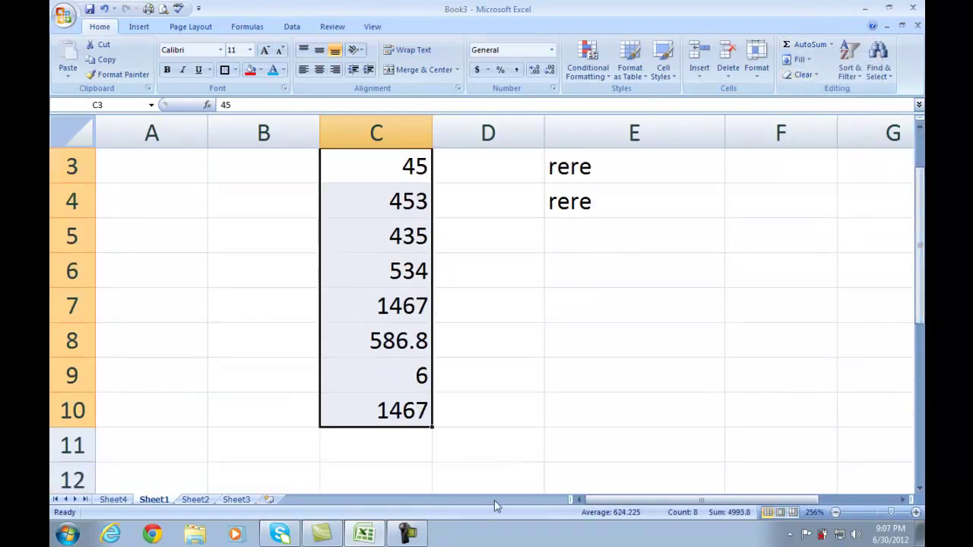
{"action": "left_click", "coordinate": [831, 46]}
{"action": "left_click", "coordinate": [812, 121]}
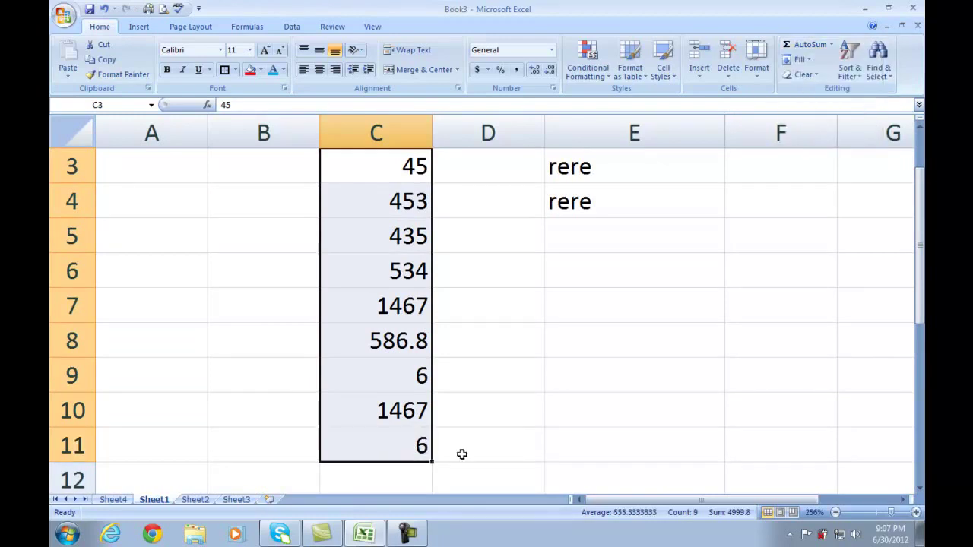
Review the formulas in C11, C10, C9, C8 and C7 one after another
{"action": "left_click", "coordinate": [409, 444]}
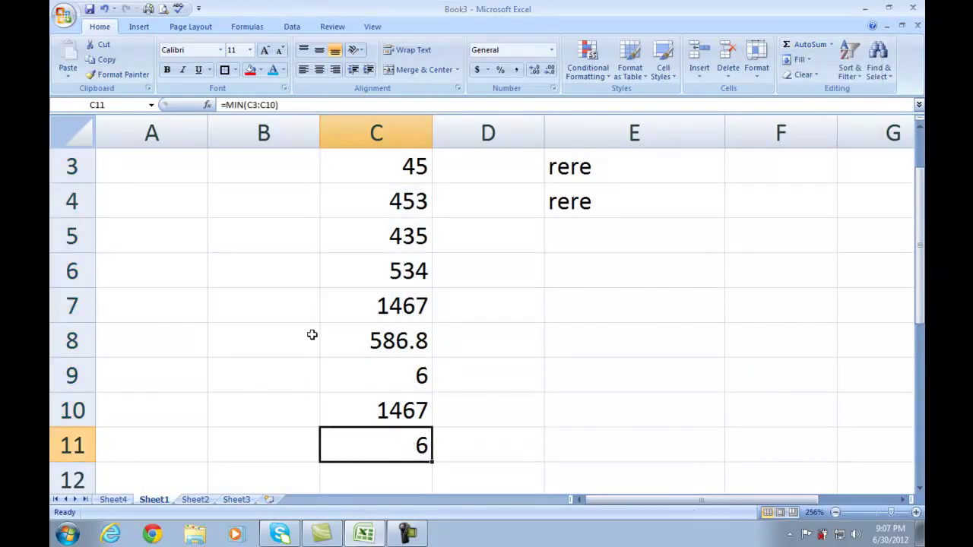
{"action": "left_click", "coordinate": [372, 399]}
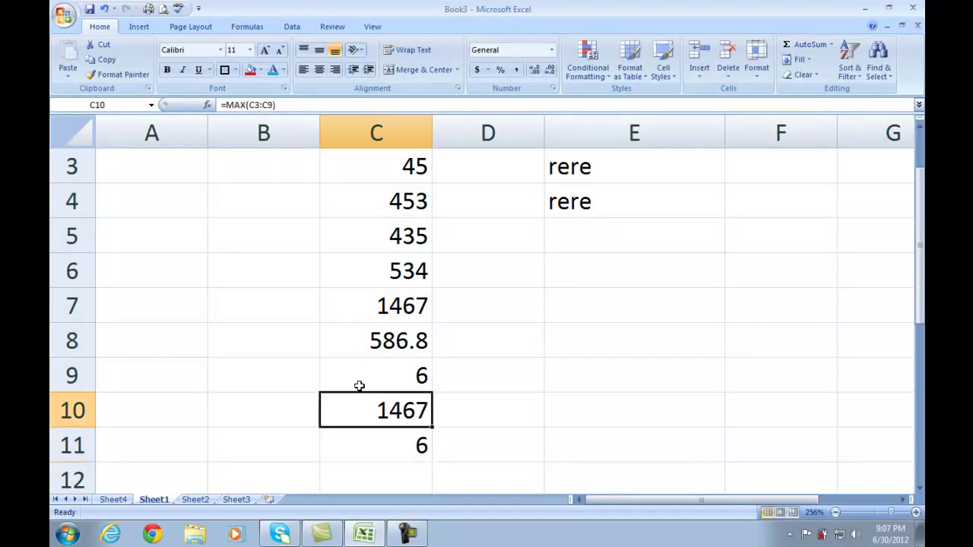
{"action": "left_click", "coordinate": [372, 365]}
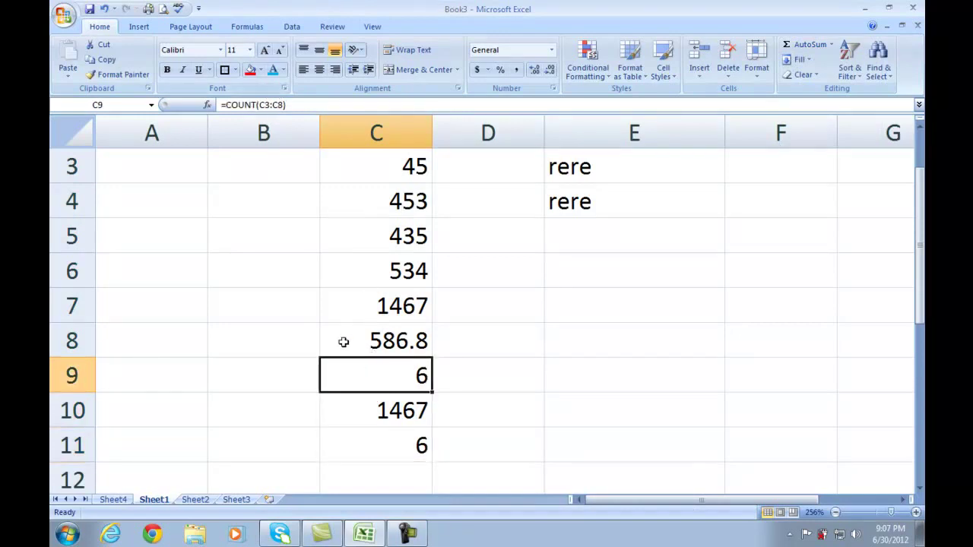
{"action": "left_click", "coordinate": [389, 335]}
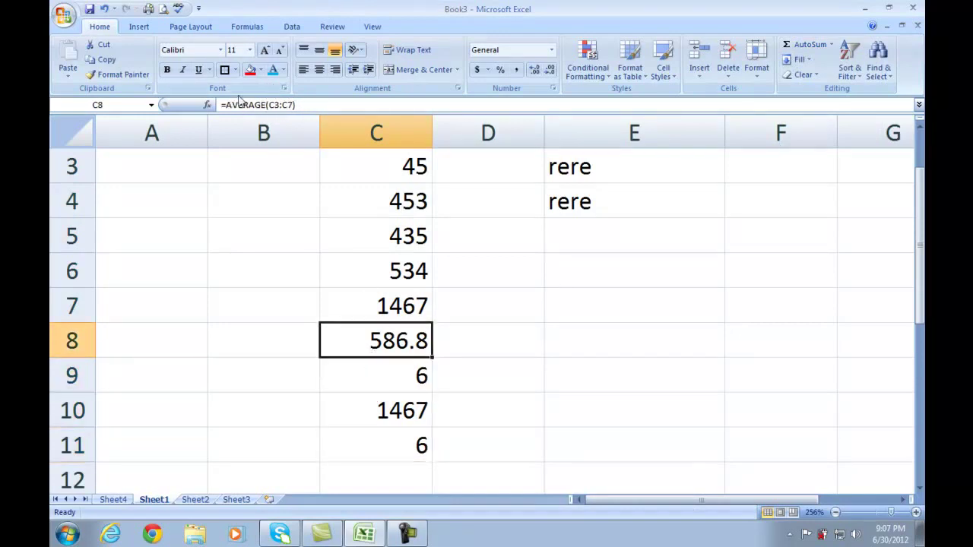
{"action": "left_click", "coordinate": [409, 310]}
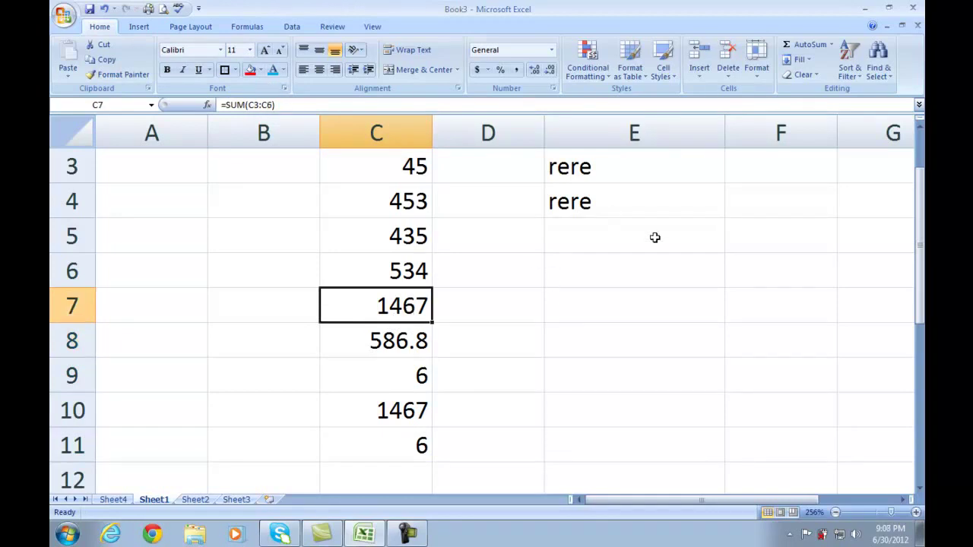
Enter 2 in D3 and fill it down through D11
{"action": "left_click", "coordinate": [804, 60]}
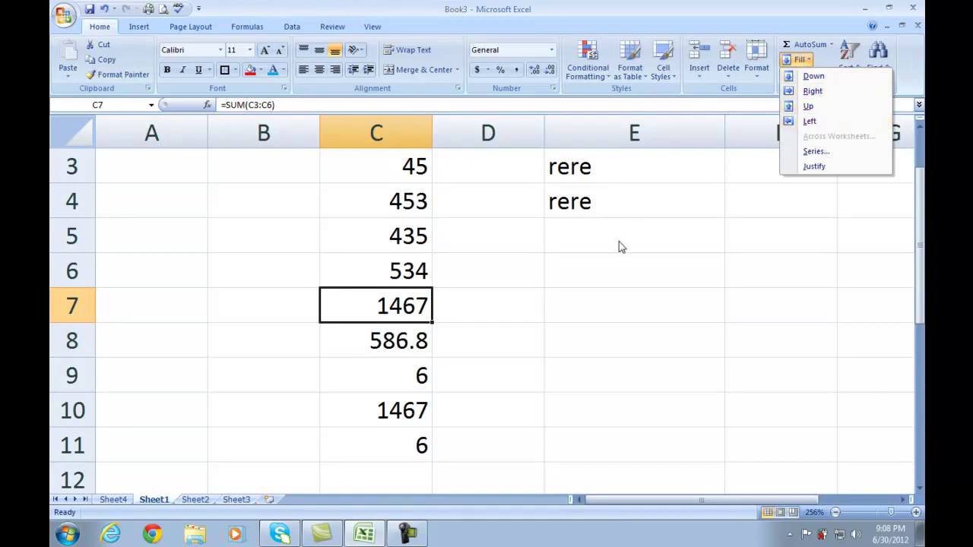
{"action": "left_click", "coordinate": [483, 166]}
{"action": "left_click", "coordinate": [483, 166]}
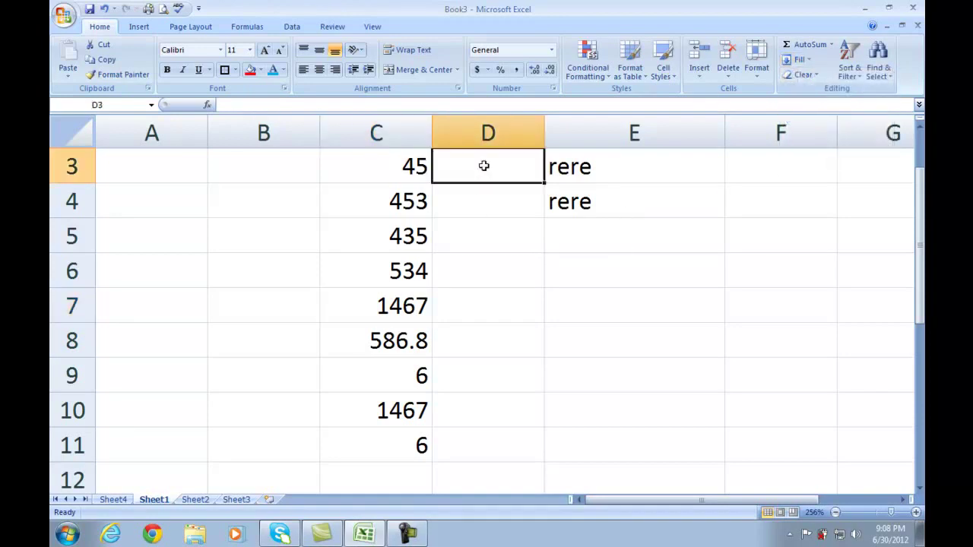
{"action": "type", "text": "2"}
{"action": "left_click", "coordinate": [485, 231]}
{"action": "left_click_drag", "start_coordinate": [487, 169], "coordinate": [487, 441]}
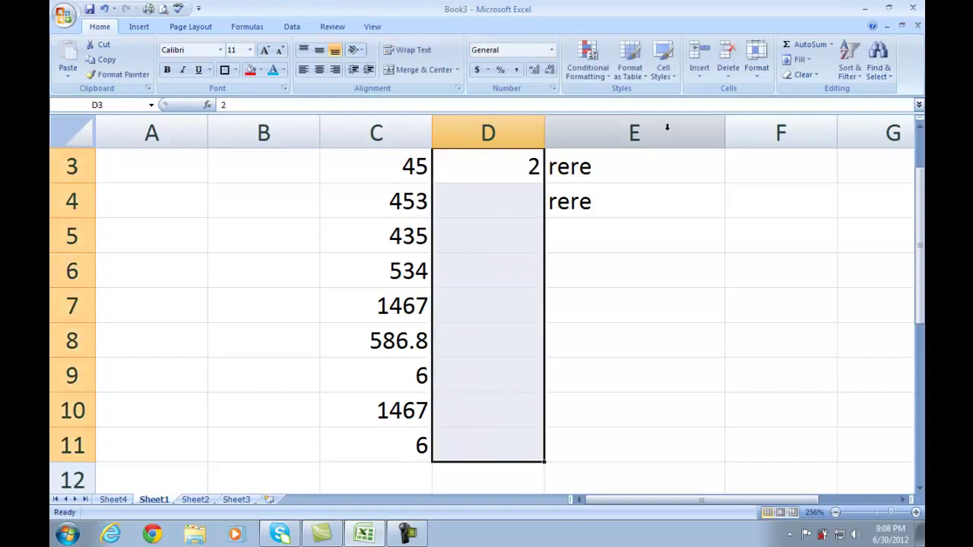
{"action": "left_click", "coordinate": [804, 60]}
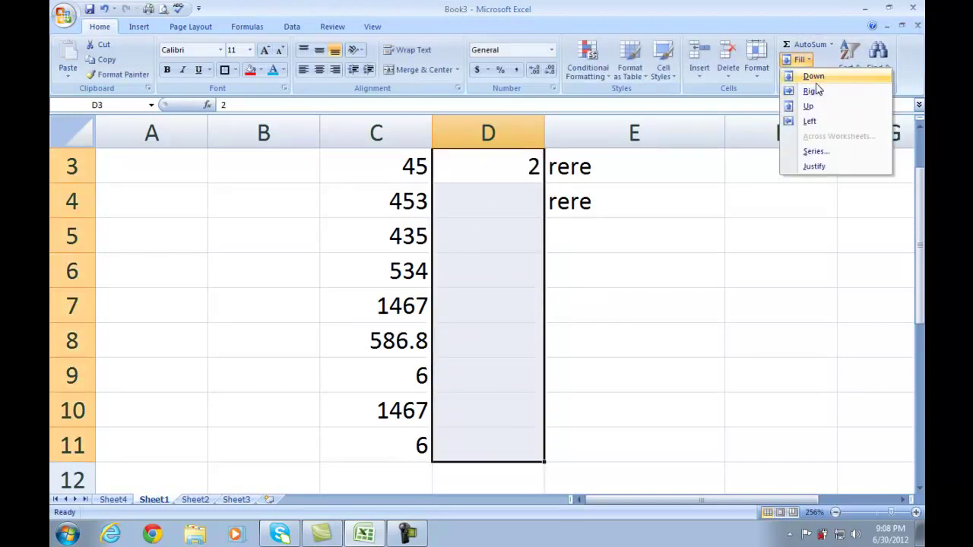
{"action": "left_click", "coordinate": [816, 81]}
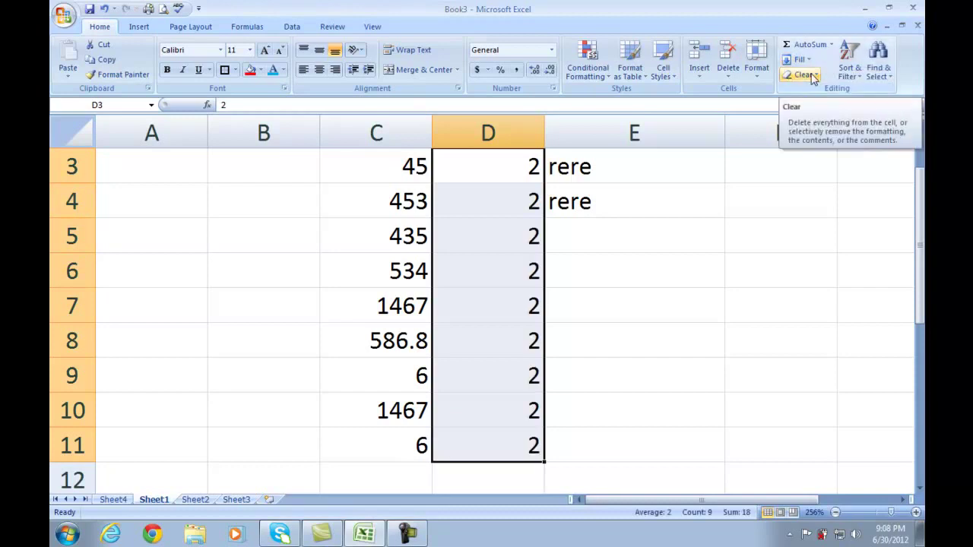
Try the Fill Right command on D3:D11 and undo it
{"action": "left_click", "coordinate": [812, 74]}
{"action": "left_click", "coordinate": [809, 61]}
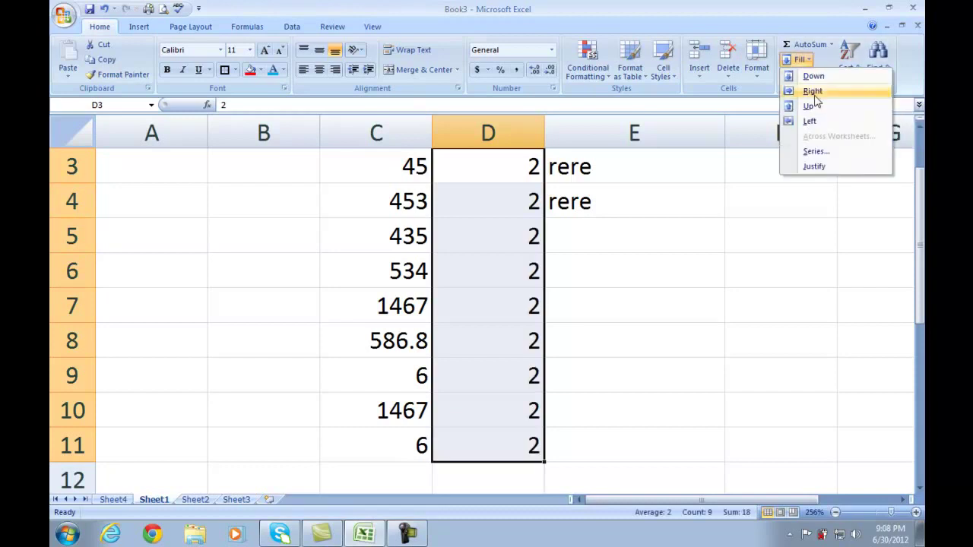
{"action": "left_click", "coordinate": [814, 94]}
{"action": "key", "text": "ctrl+z"}
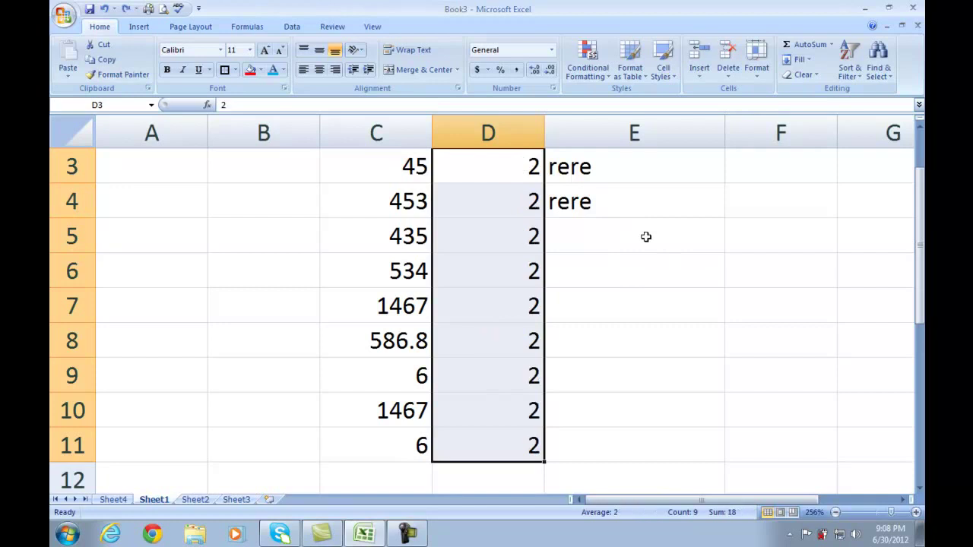
Clear the number in C3 and select the cells from D3 back to A3
{"action": "left_click", "coordinate": [411, 169]}
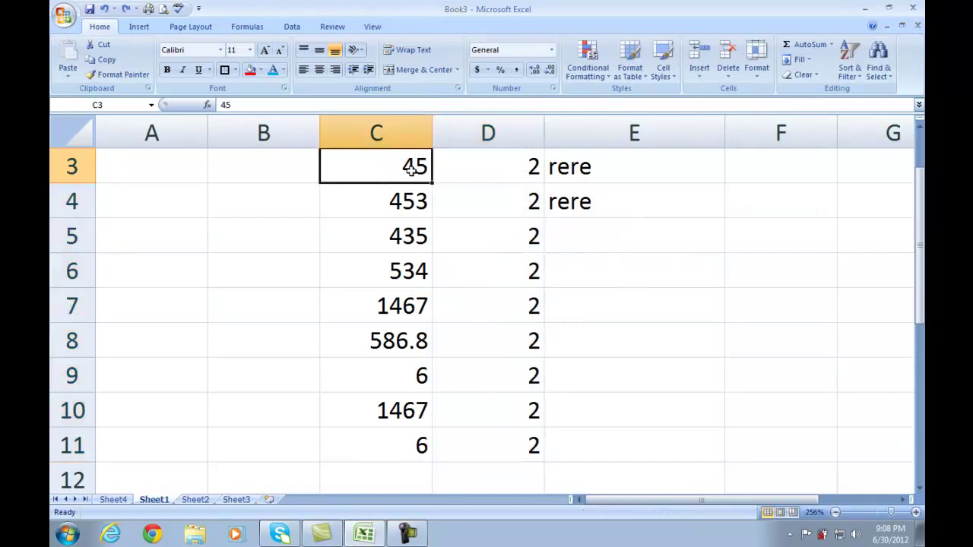
{"action": "key", "text": "Delete"}
{"action": "left_click", "coordinate": [465, 173]}
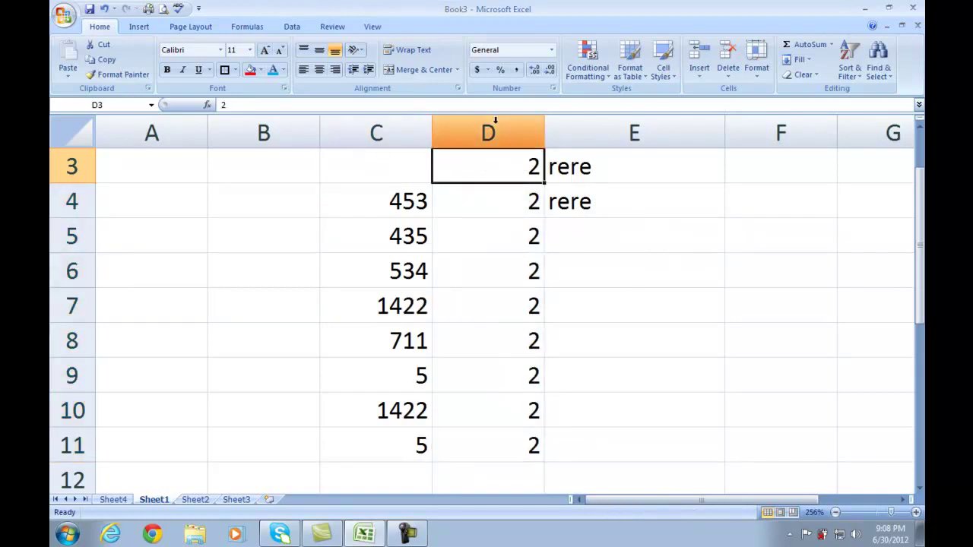
{"action": "left_click_drag", "start_coordinate": [487, 171], "coordinate": [183, 159]}
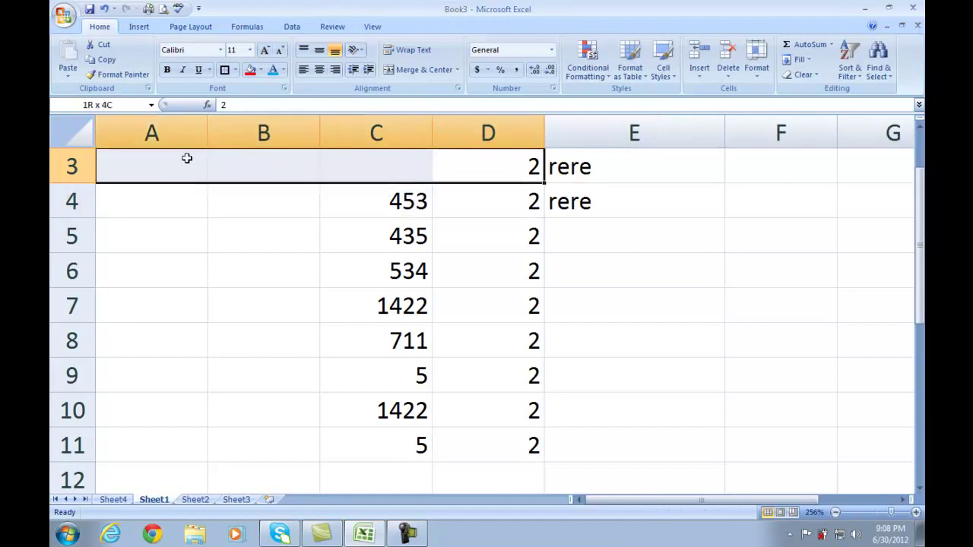
Try filling the selected cells A3:D3 to the right and undo that fill
{"action": "left_click", "coordinate": [800, 60]}
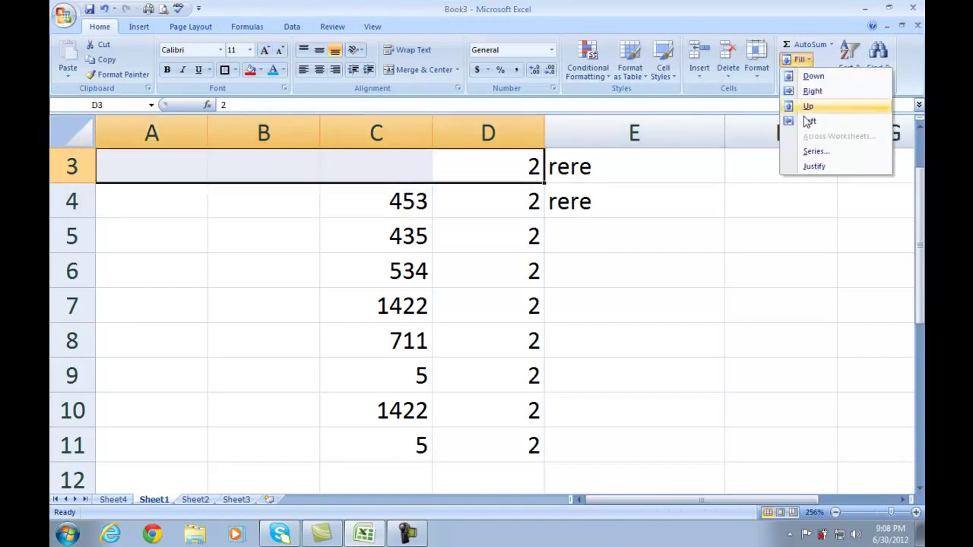
{"action": "left_click", "coordinate": [827, 92]}
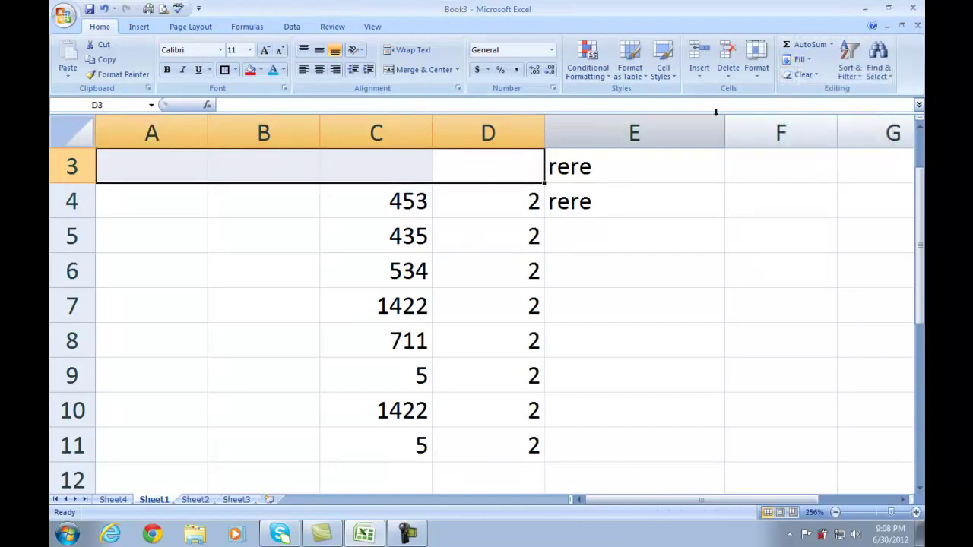
{"action": "key", "text": "ctrl+z"}
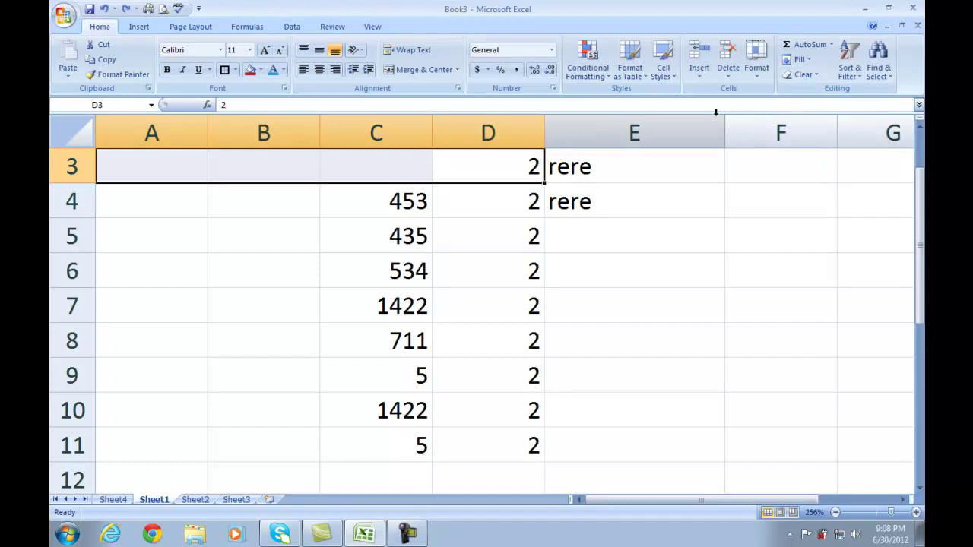
Fill the 2 in D3 leftward across C3, B3 and A3
{"action": "left_click", "coordinate": [800, 59]}
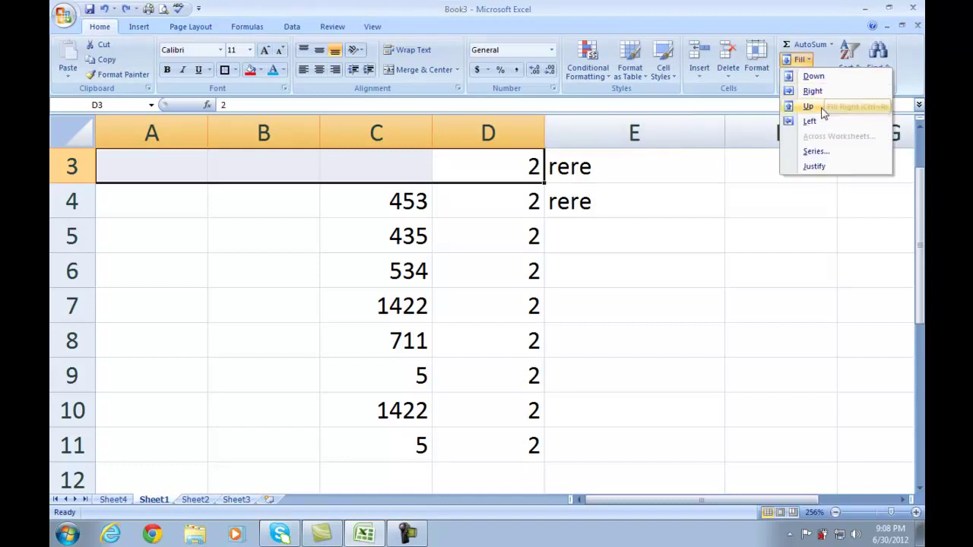
{"action": "left_click", "coordinate": [810, 120]}
{"action": "left_click", "coordinate": [549, 176]}
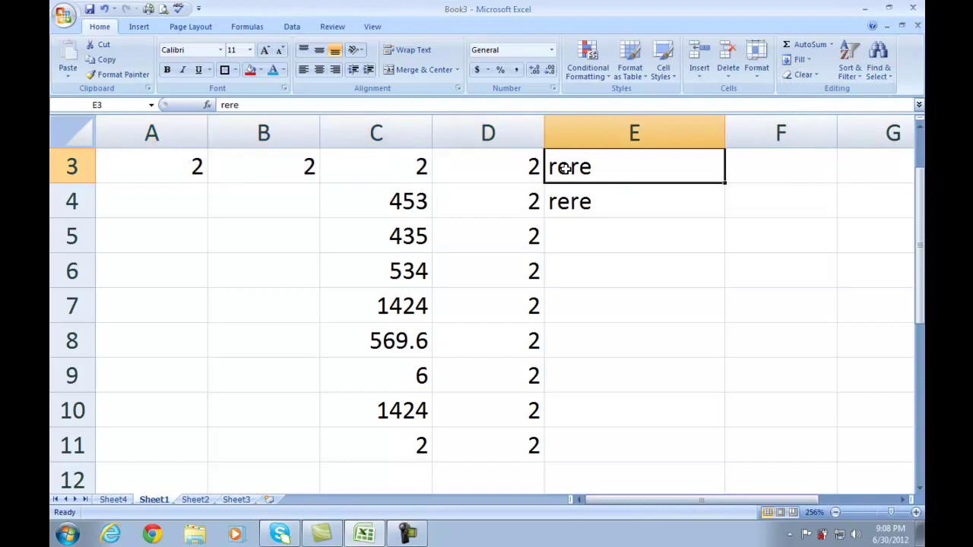
Fill the 2 in D3 rightward across E3 and F3
{"action": "left_click_drag", "start_coordinate": [512, 168], "coordinate": [750, 177]}
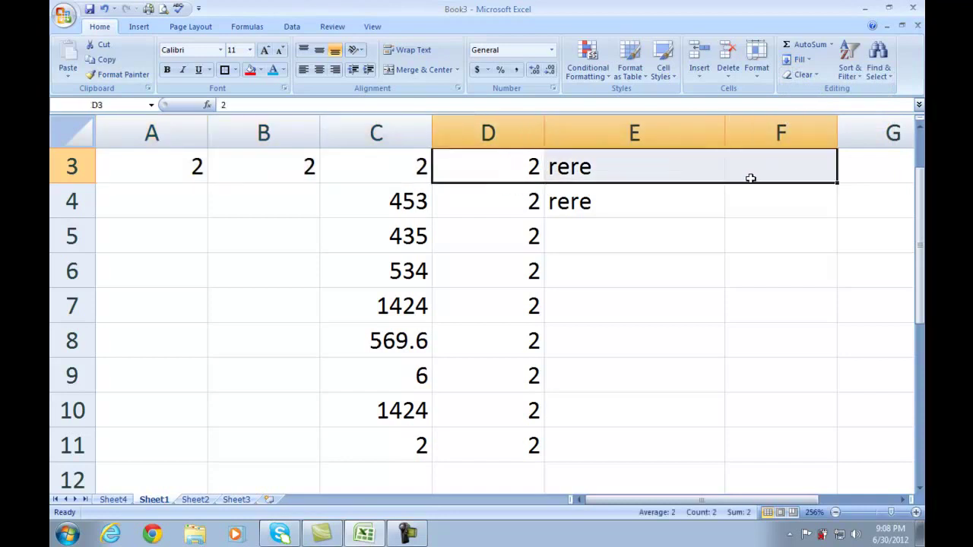
{"action": "left_click", "coordinate": [800, 59]}
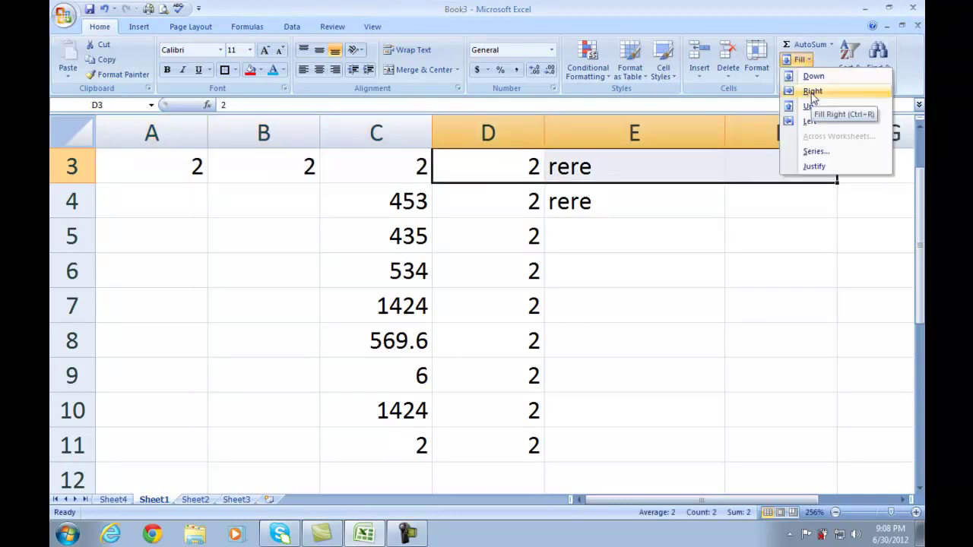
{"action": "left_click", "coordinate": [811, 92]}
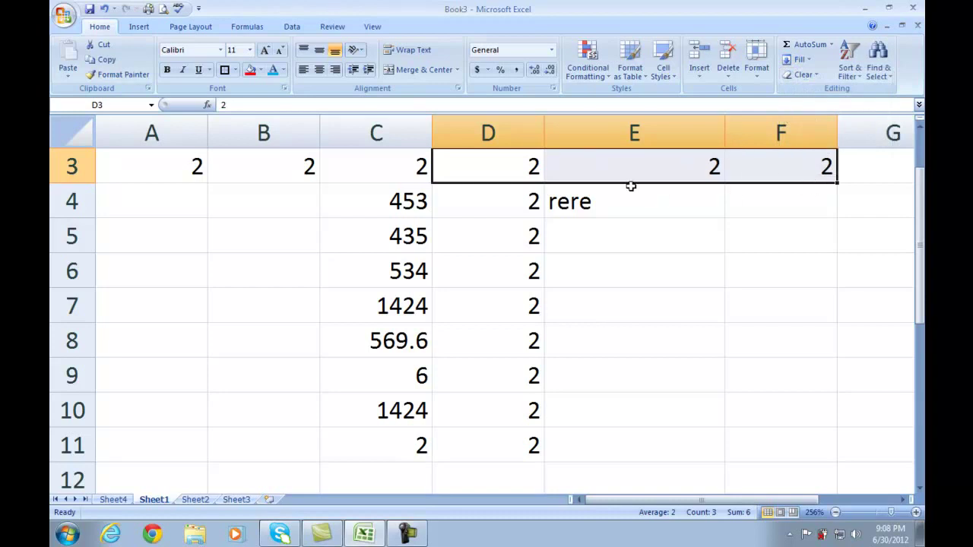
{"action": "left_click", "coordinate": [631, 186]}
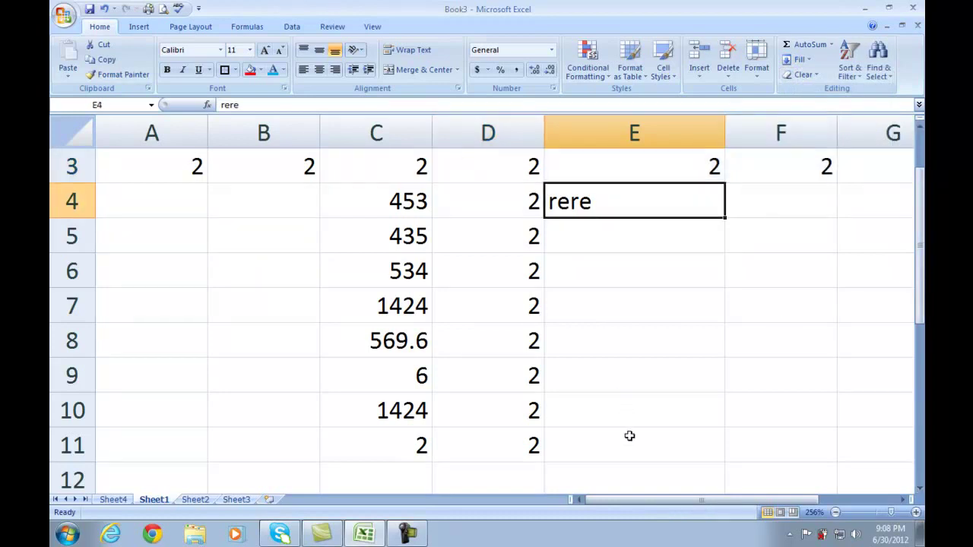
Enter 5 in E11 and fill it upward through E5
{"action": "left_click", "coordinate": [640, 466]}
{"action": "left_click", "coordinate": [638, 455]}
{"action": "type", "text": "5"}
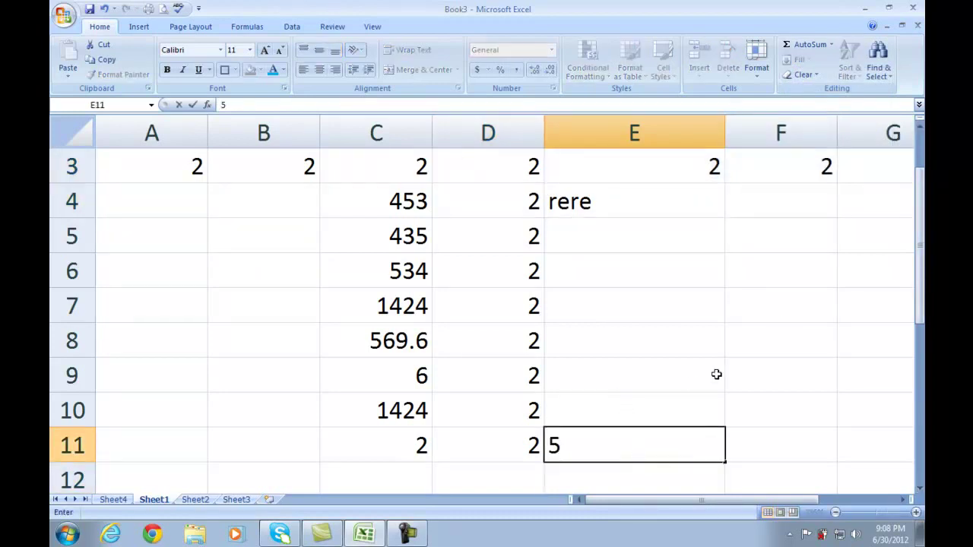
{"action": "left_click", "coordinate": [717, 374]}
{"action": "left_click_drag", "start_coordinate": [626, 443], "coordinate": [638, 228]}
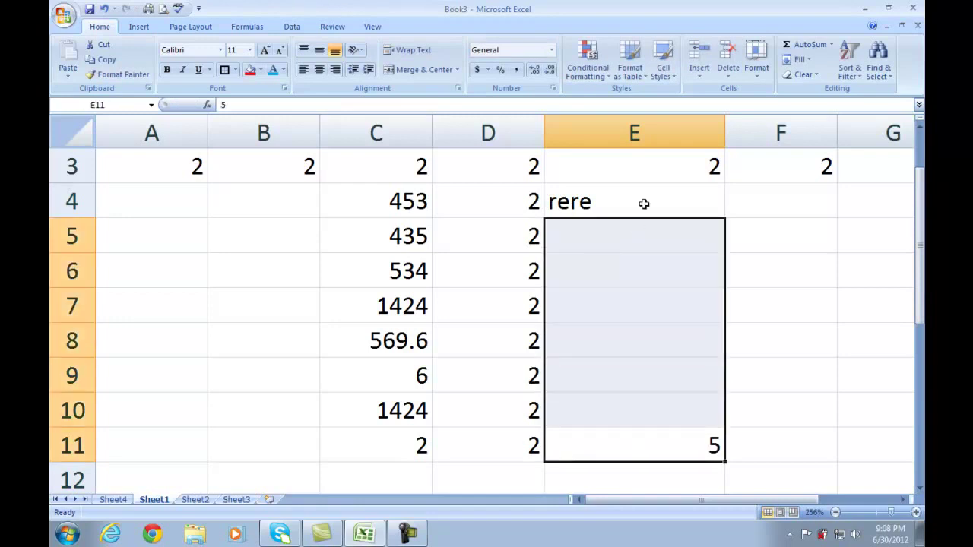
{"action": "left_click", "coordinate": [808, 60]}
{"action": "left_click", "coordinate": [809, 106]}
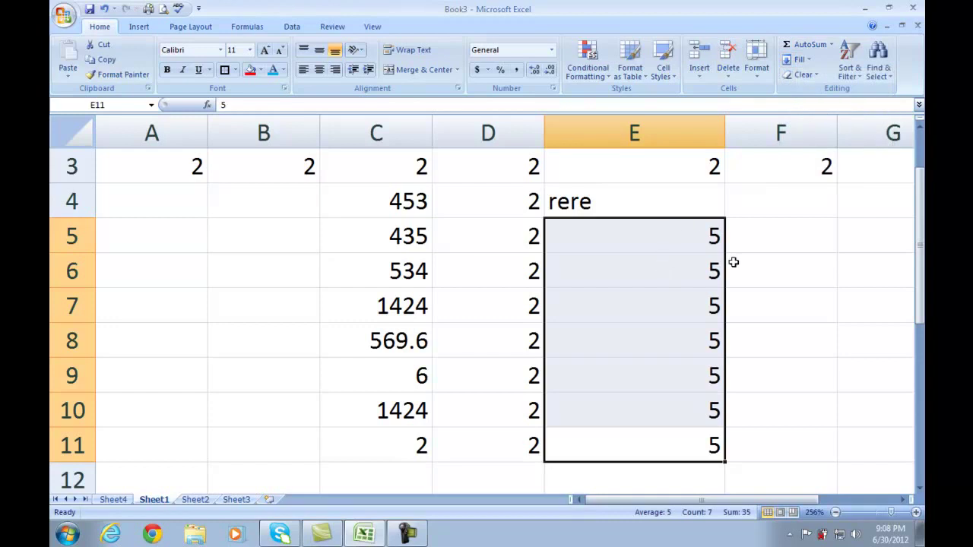
Enter 45 in B4 and fill it down through B11
{"action": "left_click", "coordinate": [285, 207]}
{"action": "type", "text": "45"}
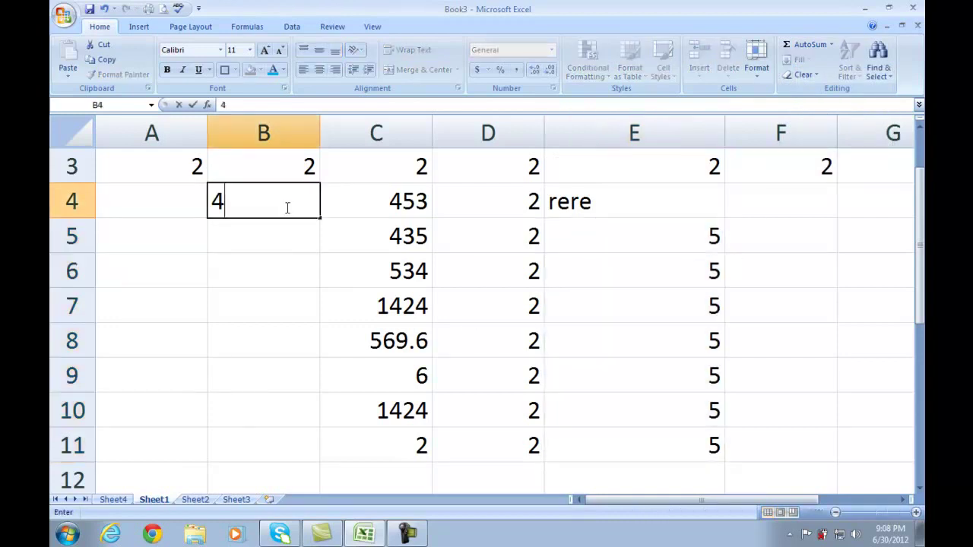
{"action": "left_click", "coordinate": [250, 259]}
{"action": "left_click_drag", "start_coordinate": [258, 212], "coordinate": [262, 432]}
{"action": "key", "text": "ctrl+d"}
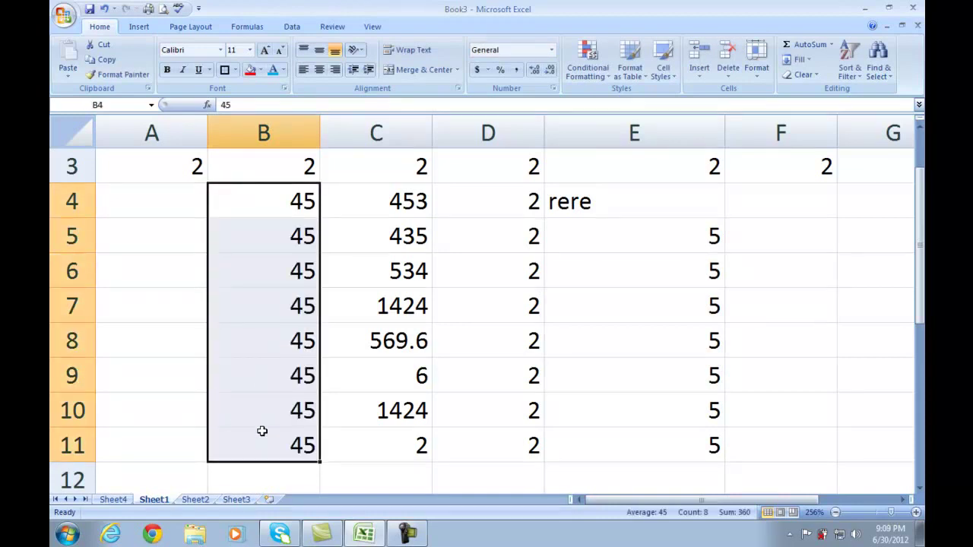
{"action": "left_click", "coordinate": [211, 197]}
{"action": "left_click_drag", "start_coordinate": [212, 197], "coordinate": [187, 197]}
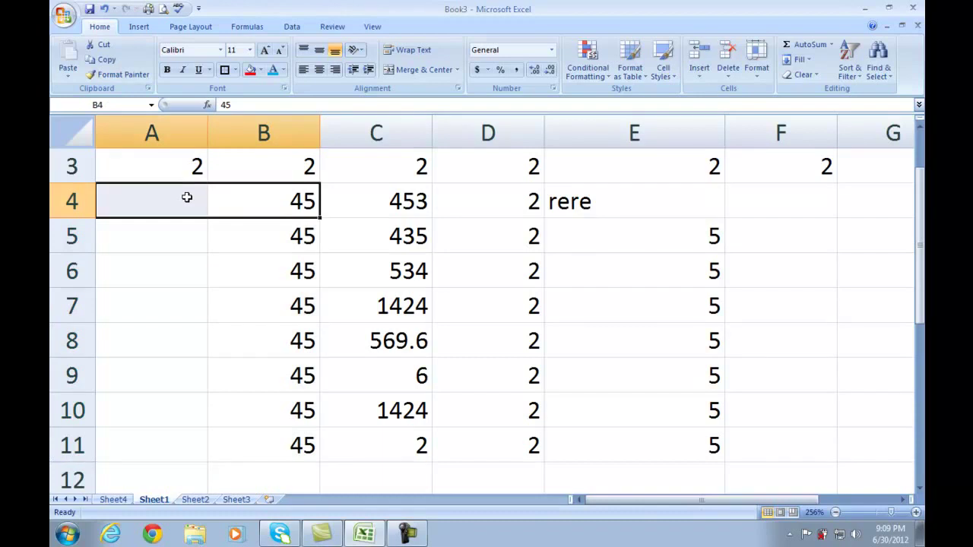
{"action": "key", "text": "ctrl+t"}
{"action": "left_click", "coordinate": [700, 315]}
Fill the 45 in B4 rightward across row 4 through F4
{"action": "left_click_drag", "start_coordinate": [304, 206], "coordinate": [741, 209]}
{"action": "key", "text": "ctrl+r"}
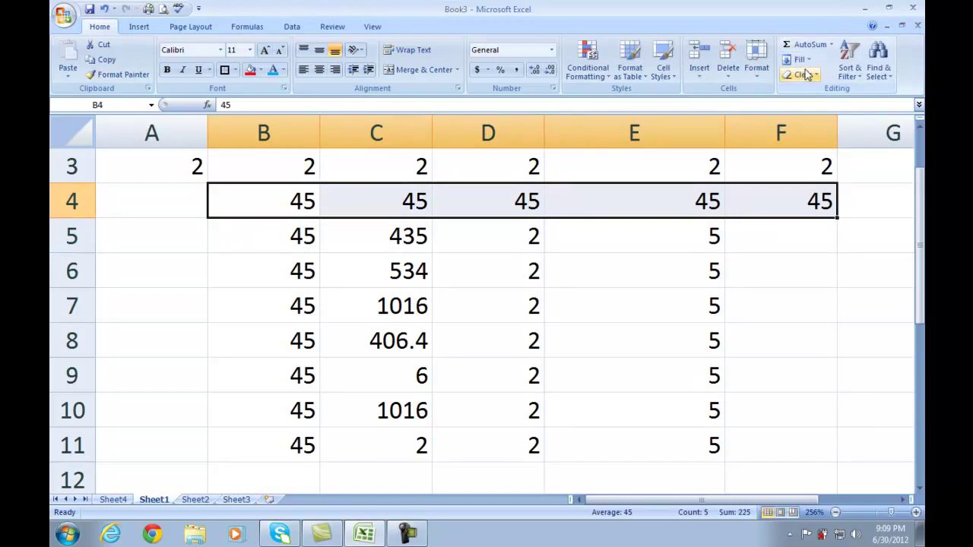
{"action": "left_click", "coordinate": [559, 283]}
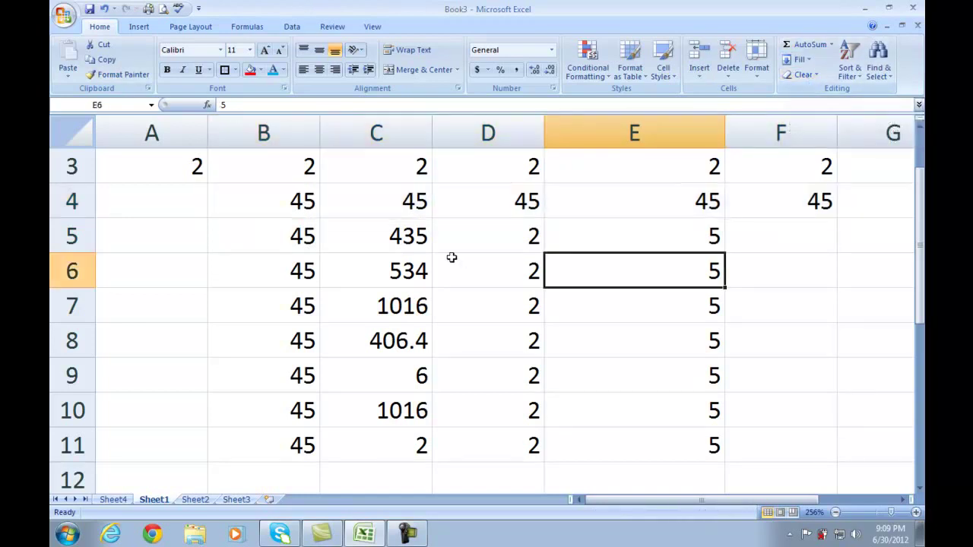
Format B4:B9 with a red fill, an outside border and bold text
{"action": "left_click_drag", "start_coordinate": [293, 210], "coordinate": [307, 370]}
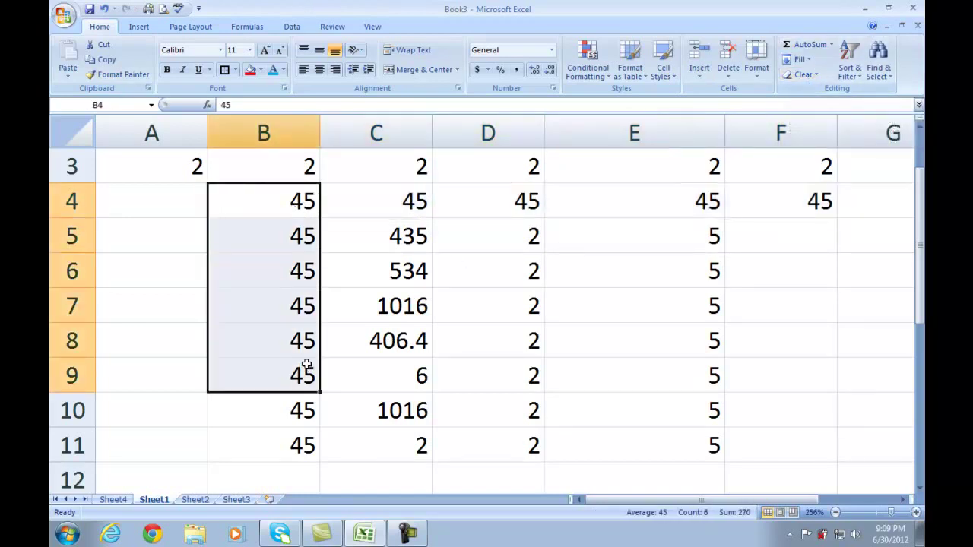
{"action": "left_click", "coordinate": [251, 71]}
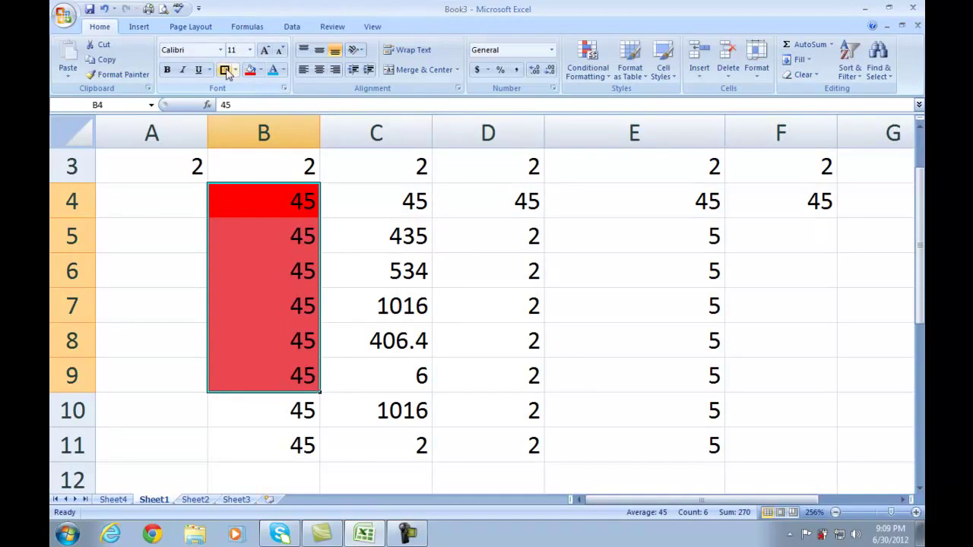
{"action": "left_click", "coordinate": [169, 70]}
{"action": "left_click", "coordinate": [366, 249]}
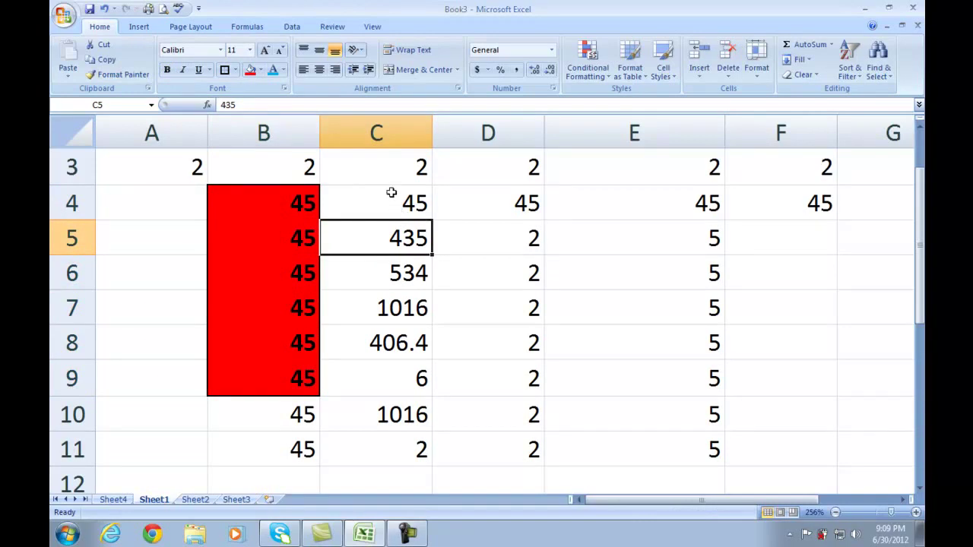
Clear everything, both contents and formatting, from cells C4:C9
{"action": "left_click", "coordinate": [803, 74]}
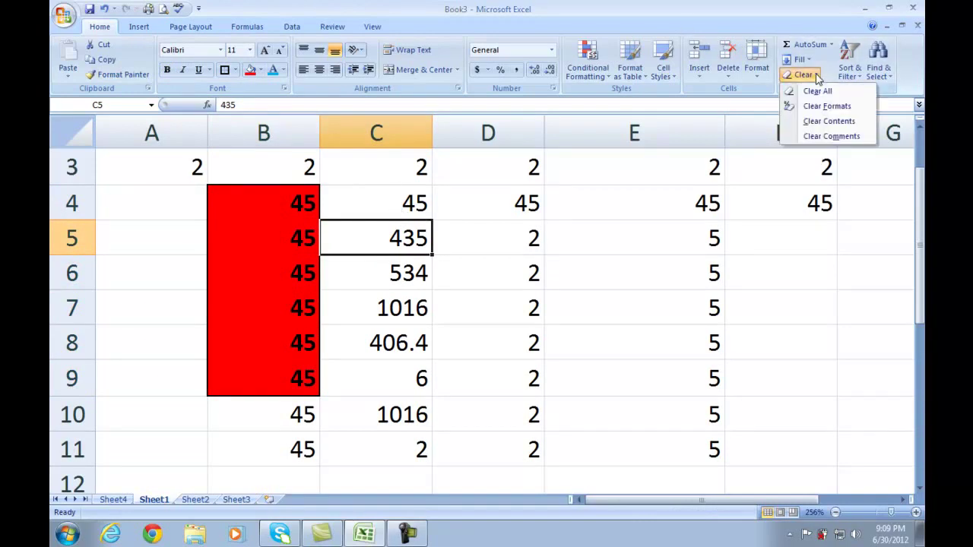
{"action": "left_click_drag", "start_coordinate": [372, 212], "coordinate": [373, 390]}
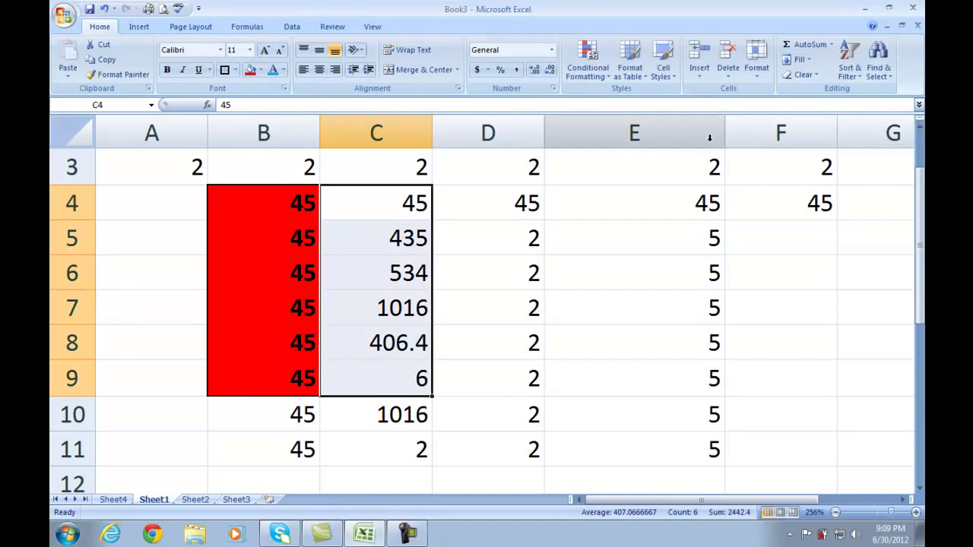
{"action": "left_click", "coordinate": [802, 75]}
{"action": "left_click", "coordinate": [810, 90]}
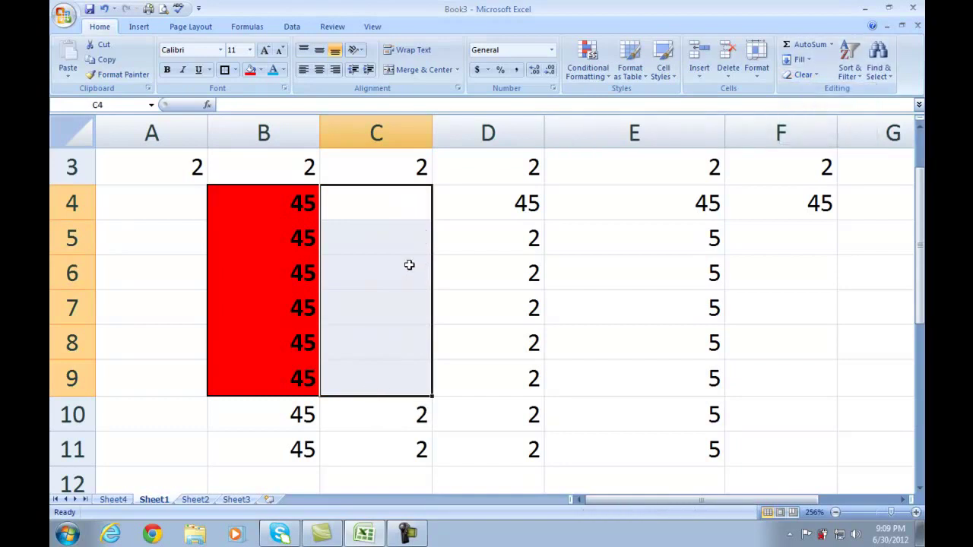
{"action": "left_click", "coordinate": [356, 216]}
Clear only the formatting from the red cells B4:B9, and undo the clearing
{"action": "left_click_drag", "start_coordinate": [290, 204], "coordinate": [286, 392]}
{"action": "left_click", "coordinate": [801, 76]}
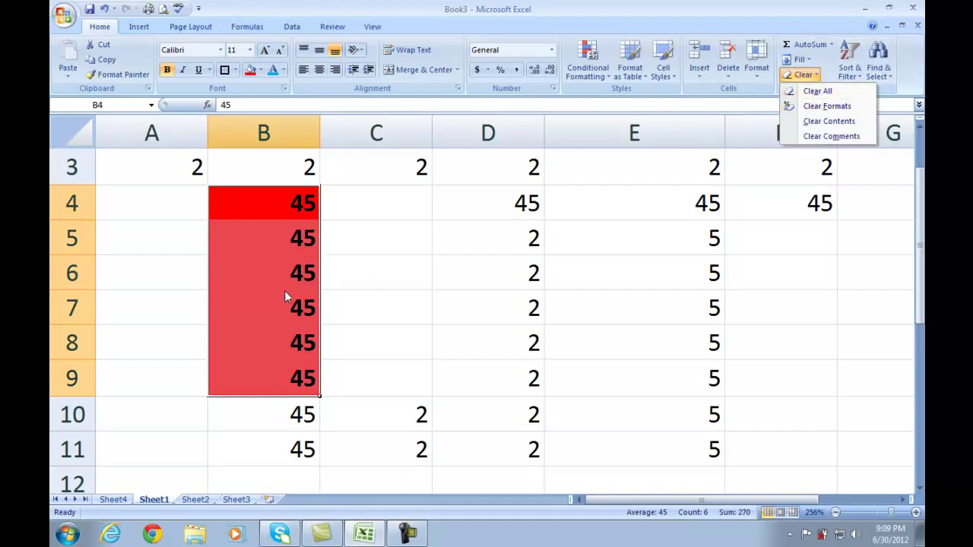
{"action": "left_click", "coordinate": [835, 109]}
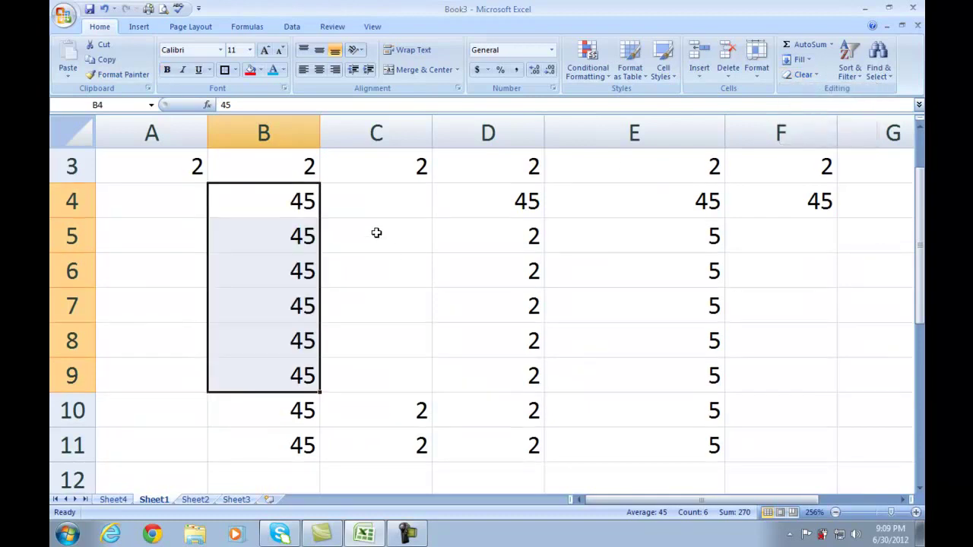
{"action": "key", "text": "ctrl+z"}
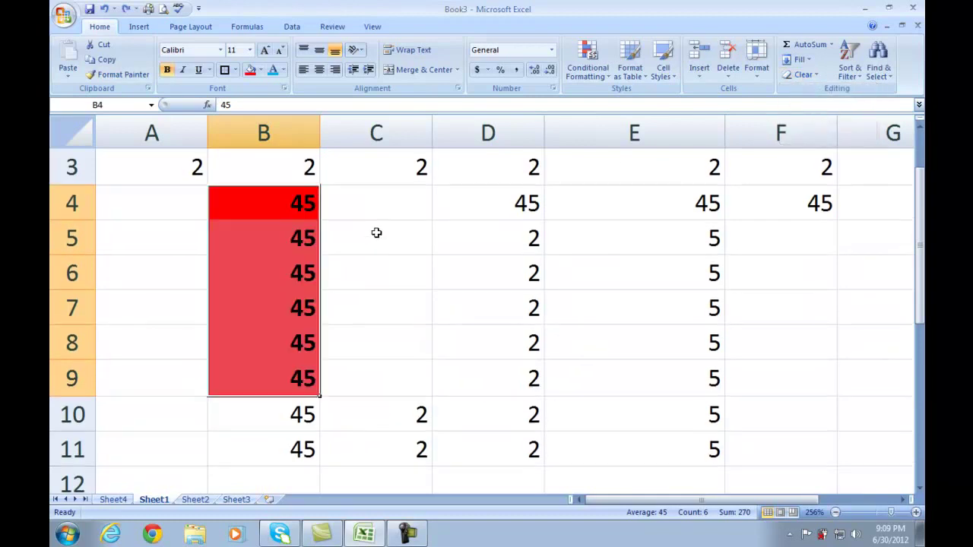
Clear only the contents of B4:B9 while keeping their formatting, and undo the clearing
{"action": "left_click", "coordinate": [809, 80]}
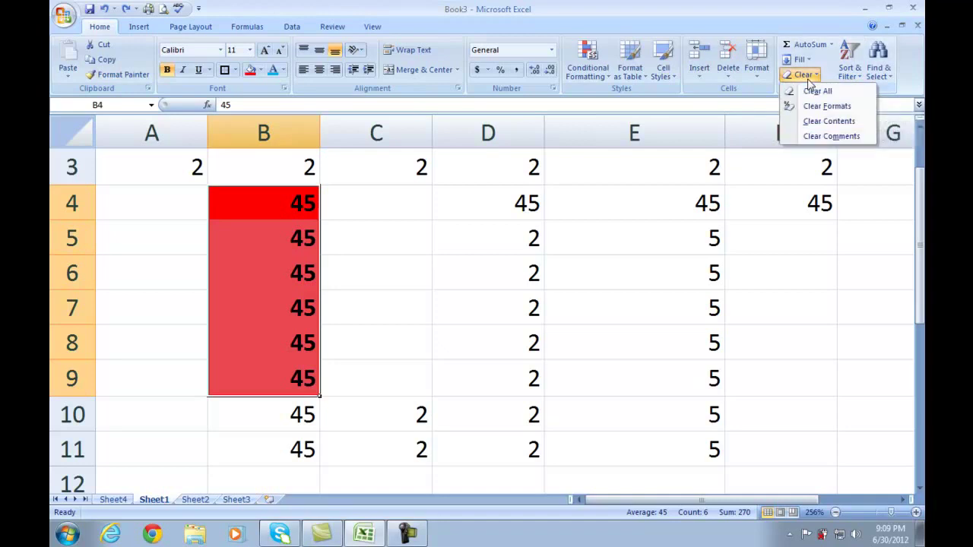
{"action": "left_click", "coordinate": [828, 124]}
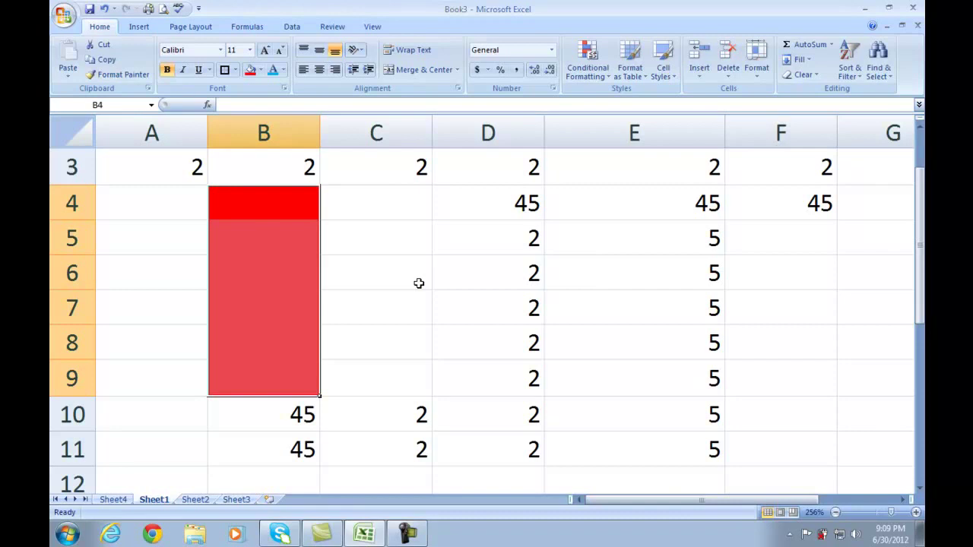
{"action": "key", "text": "ctrl+z"}
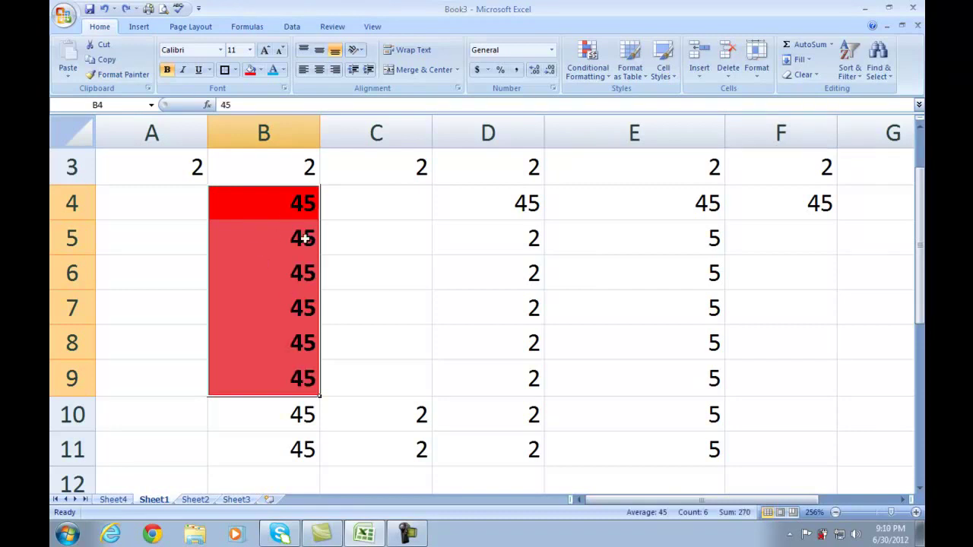
Insert a comment on cell B5 with the text "this is my file"
{"action": "left_click", "coordinate": [804, 74]}
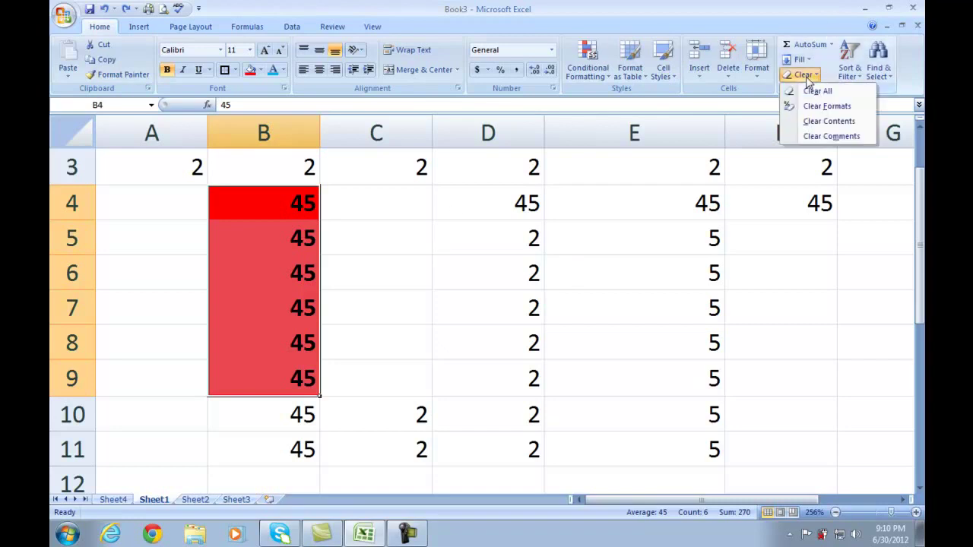
{"action": "left_click", "coordinate": [291, 246]}
{"action": "left_click", "coordinate": [285, 228]}
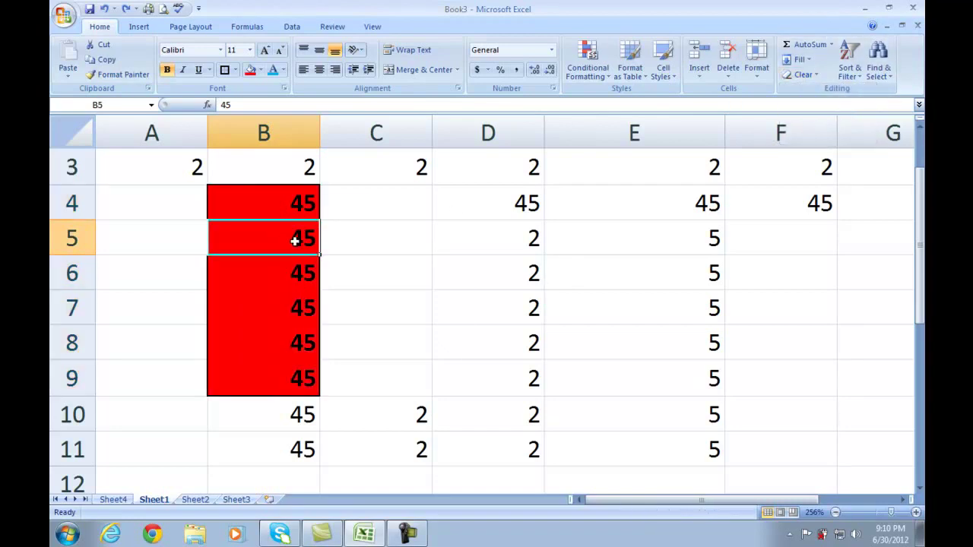
{"action": "right_click", "coordinate": [295, 241]}
{"action": "left_click", "coordinate": [346, 390]}
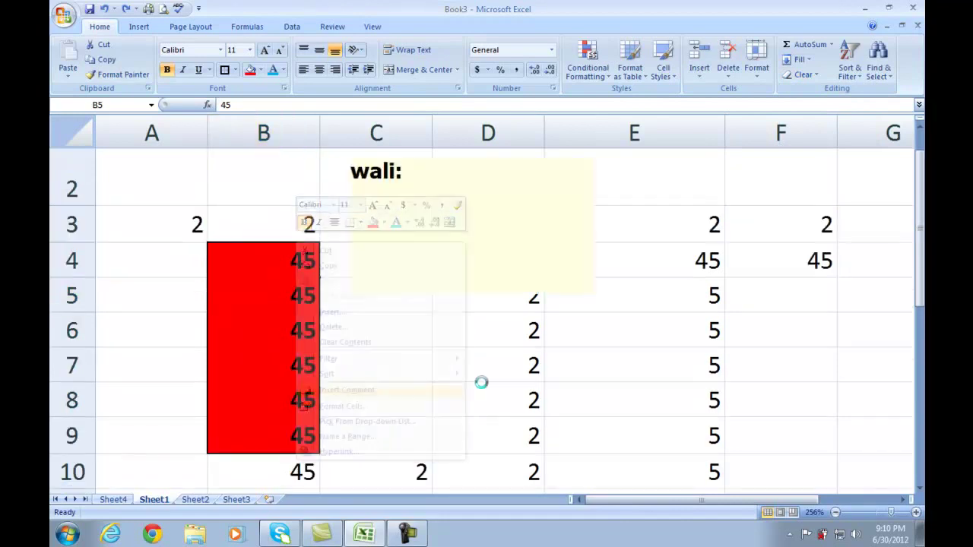
{"action": "type", "text": "this is "}
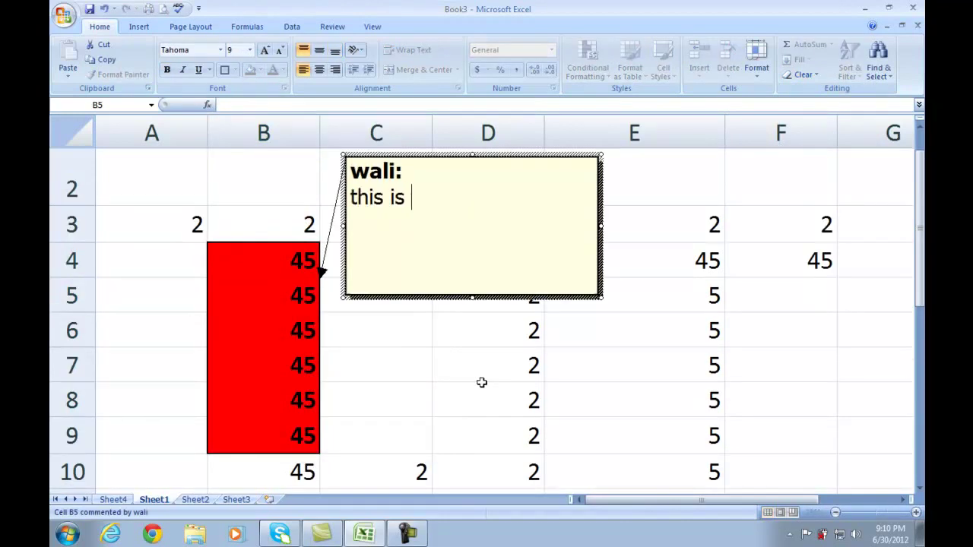
{"action": "type", "text": "my file"}
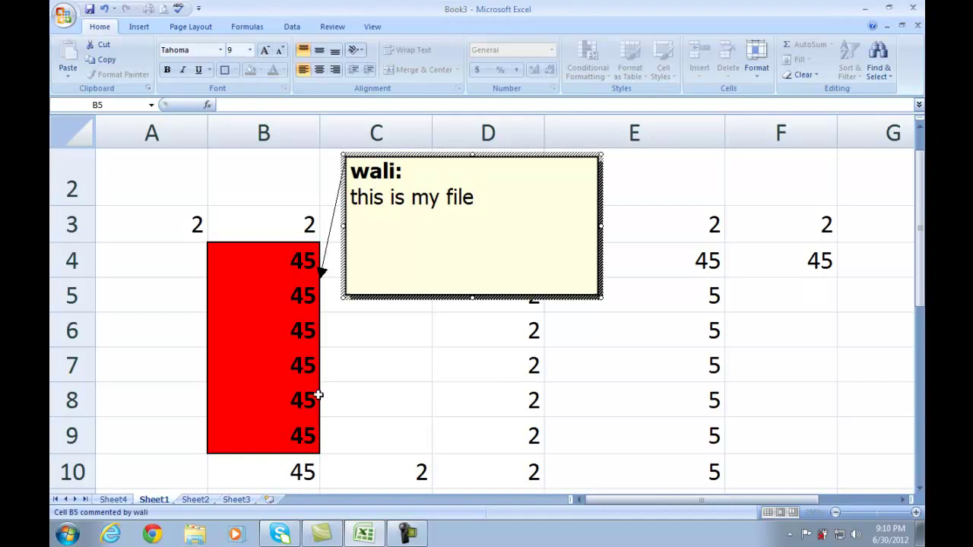
{"action": "left_click", "coordinate": [311, 354]}
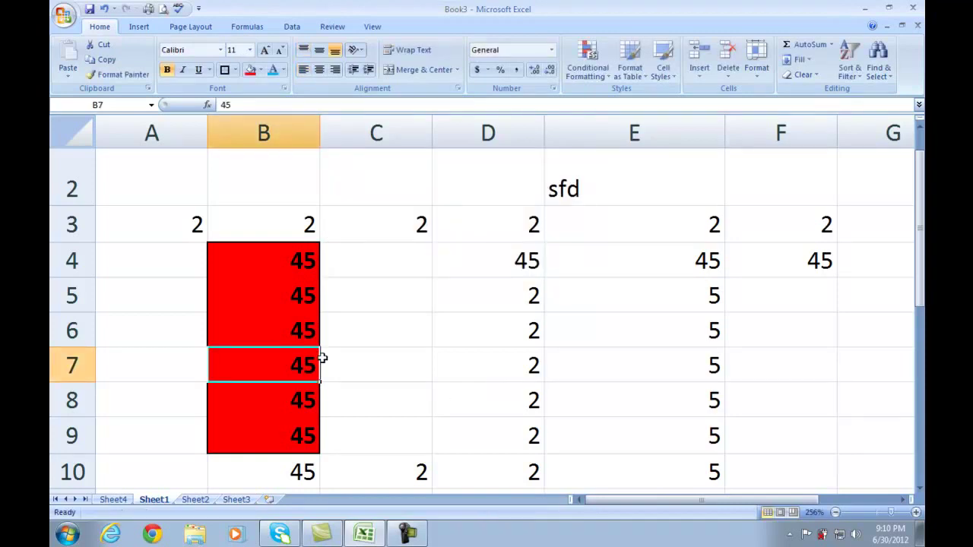
Insert a comment on cell B7 with the text "this is a comment"
{"action": "right_click", "coordinate": [324, 361]}
{"action": "key", "text": "Escape"}
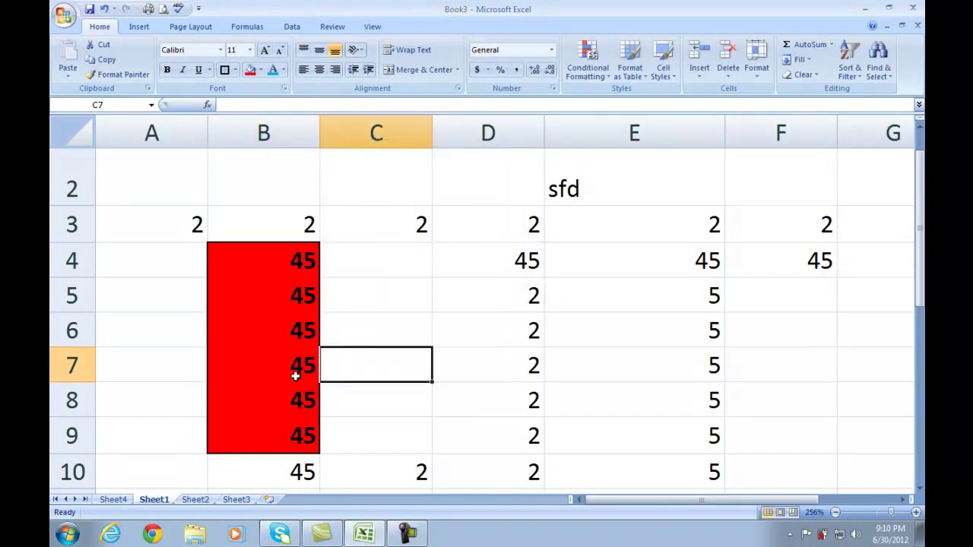
{"action": "left_click", "coordinate": [296, 375]}
{"action": "right_click", "coordinate": [296, 375]}
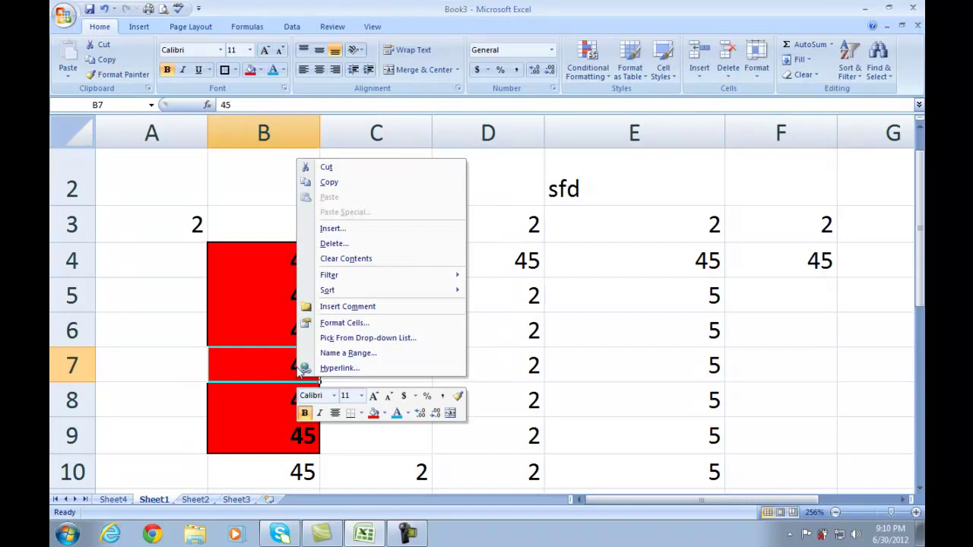
{"action": "left_click", "coordinate": [439, 318]}
{"action": "type", "text": "this is a comment"}
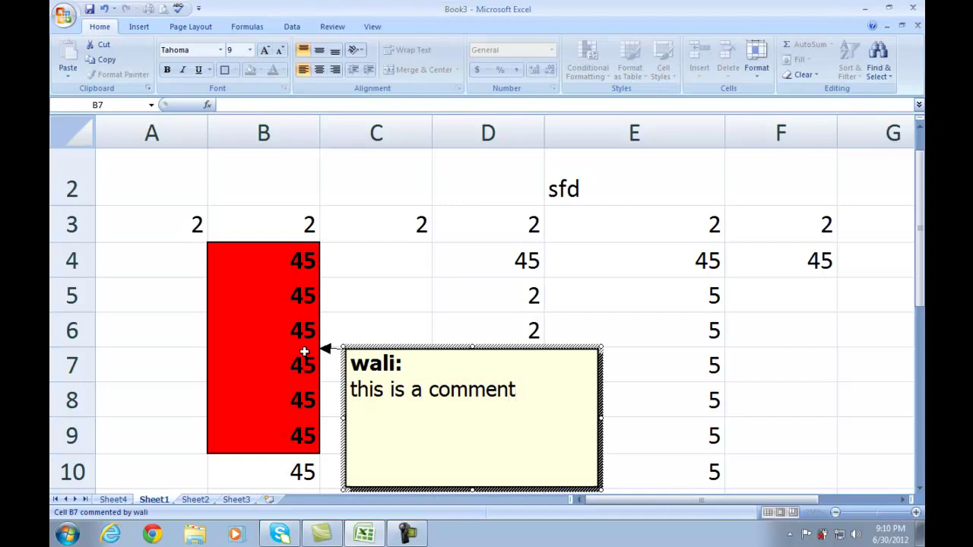
{"action": "key", "text": "Escape"}
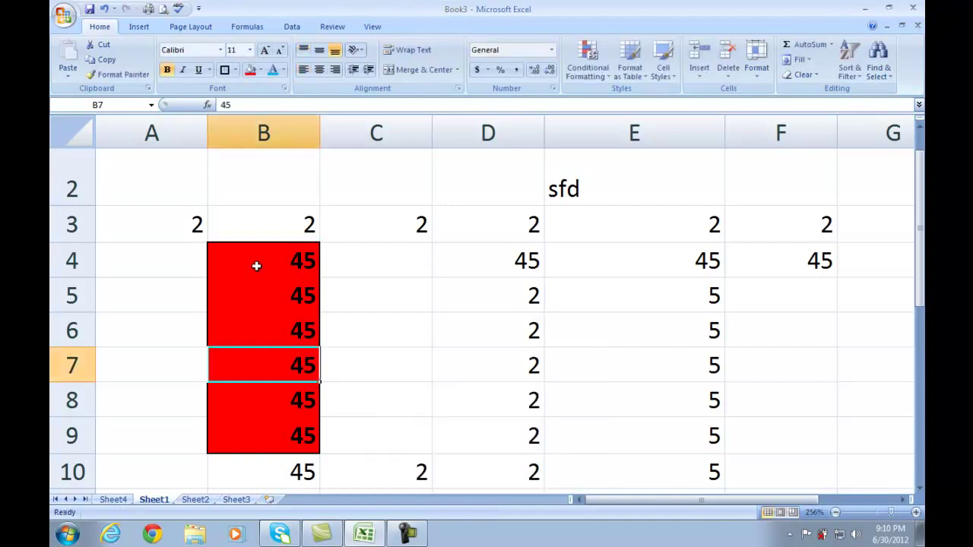
Clear only the comments from cells B4:B9, keeping their values and formatting
{"action": "left_click_drag", "start_coordinate": [274, 257], "coordinate": [282, 450]}
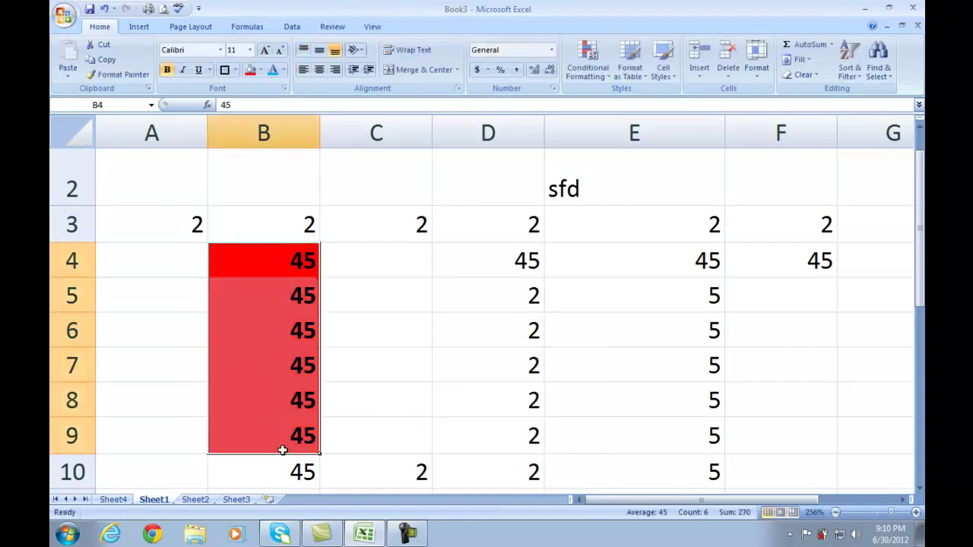
{"action": "left_click", "coordinate": [804, 76]}
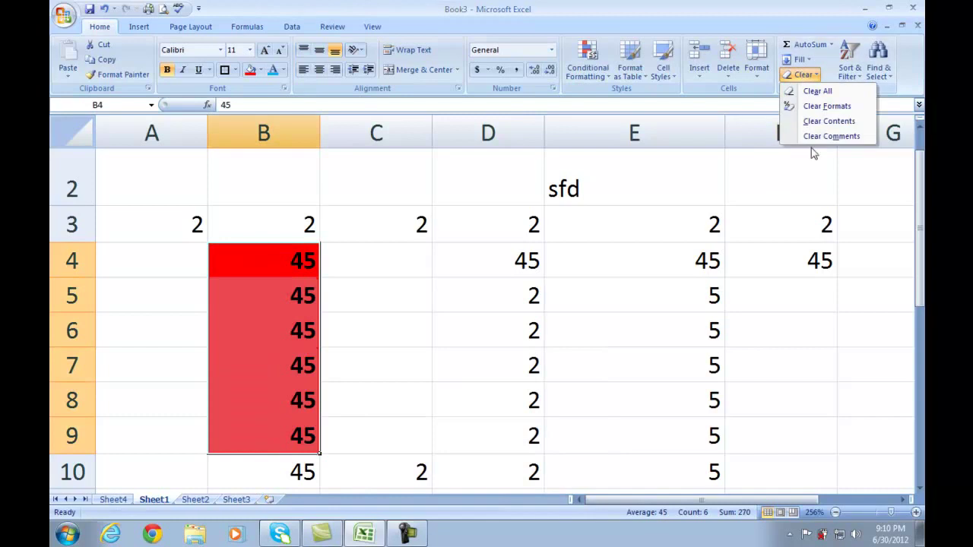
{"action": "left_click", "coordinate": [817, 134]}
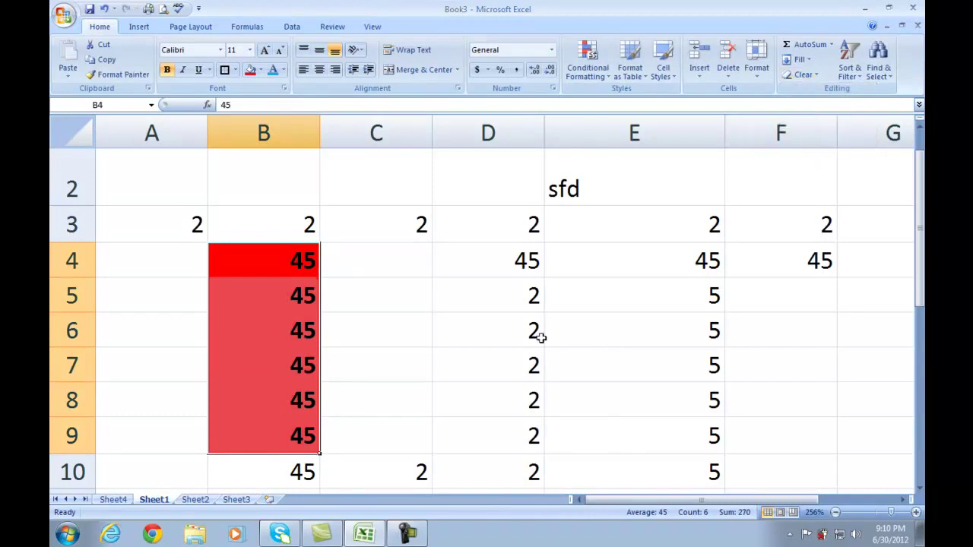
{"action": "left_click", "coordinate": [848, 70]}
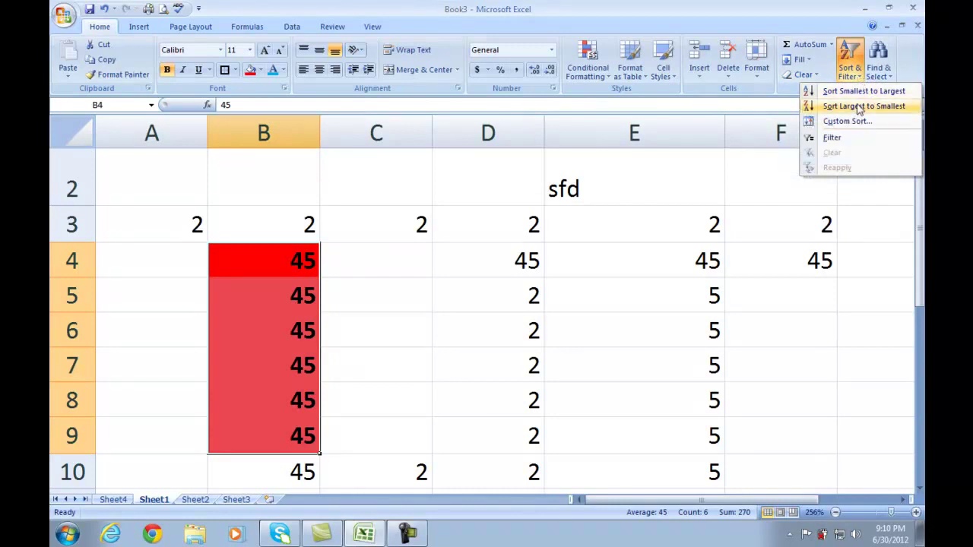
{"action": "left_click", "coordinate": [290, 27]}
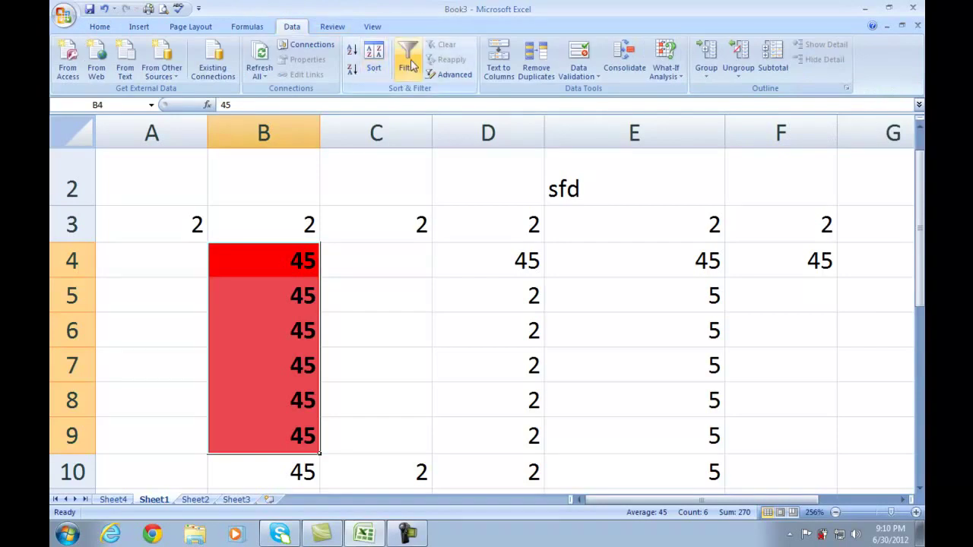
{"action": "left_click", "coordinate": [100, 28]}
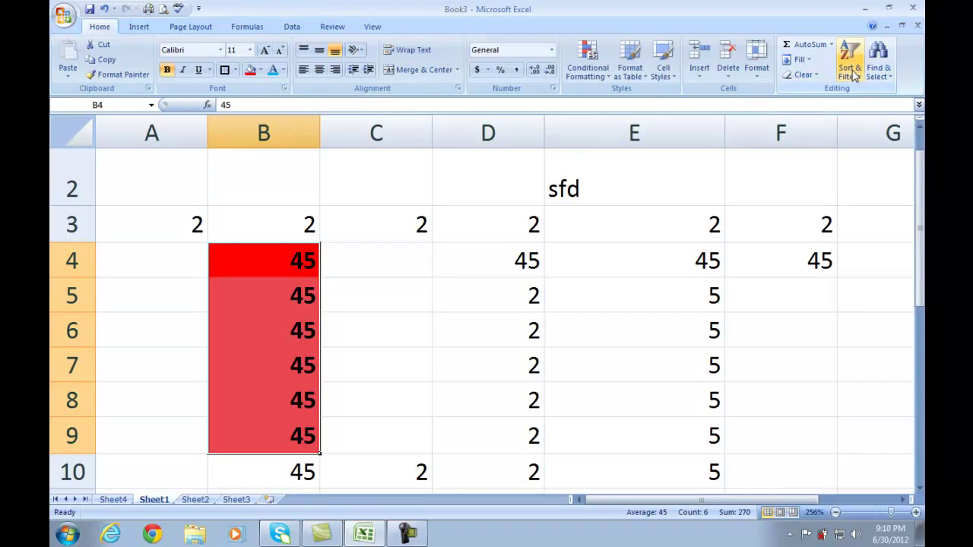
Find the value 45 in the selected cells B4:B9 and go through its occurrences one by one
{"action": "left_click", "coordinate": [885, 78]}
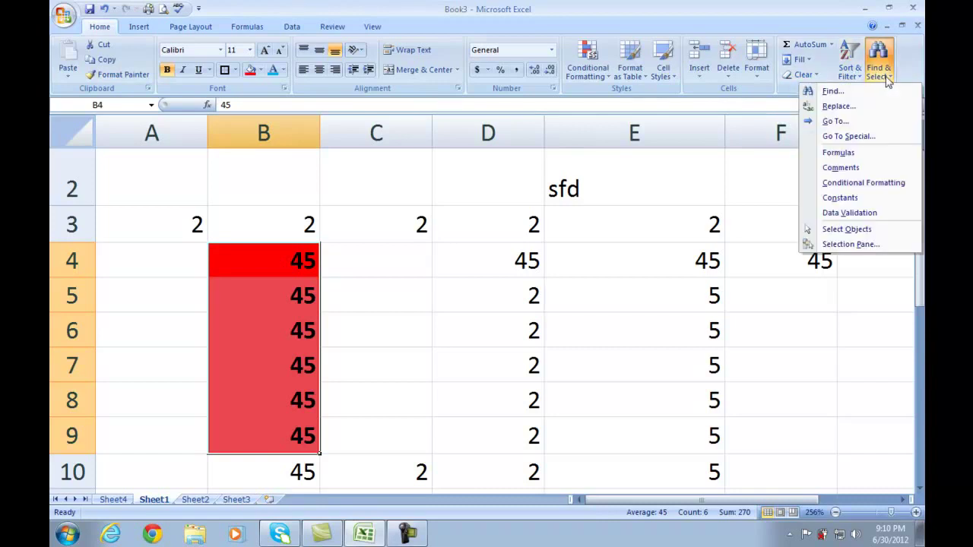
{"action": "left_click", "coordinate": [885, 76]}
{"action": "left_click", "coordinate": [887, 80]}
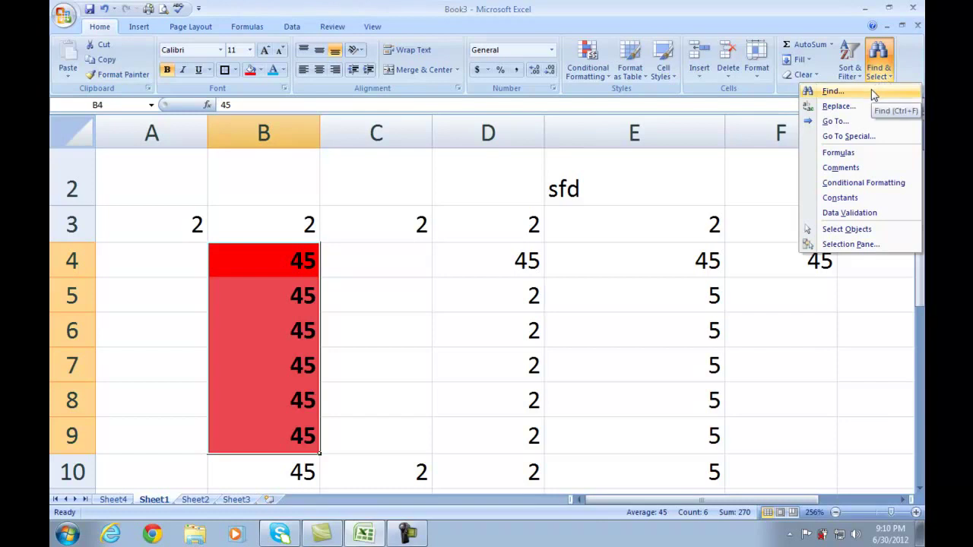
{"action": "left_click", "coordinate": [874, 95]}
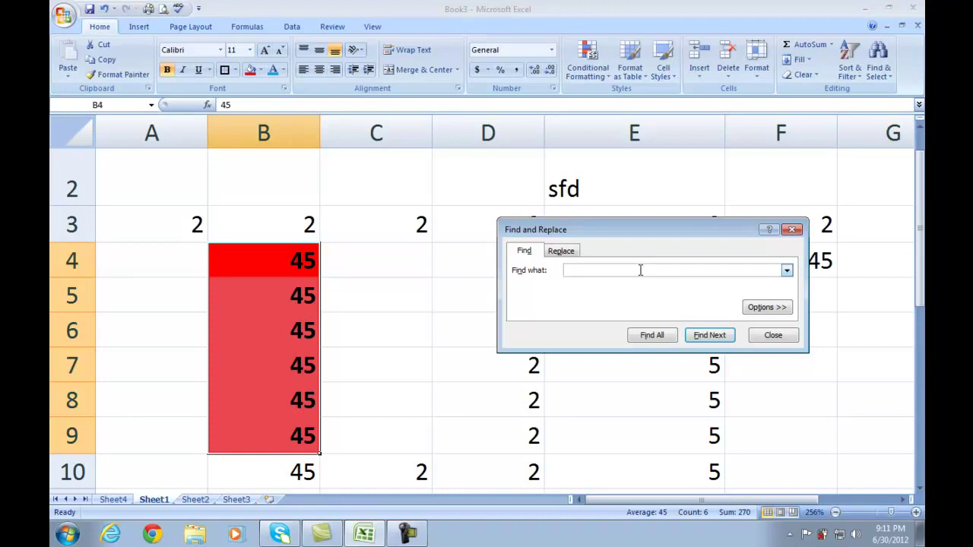
{"action": "left_click", "coordinate": [701, 334]}
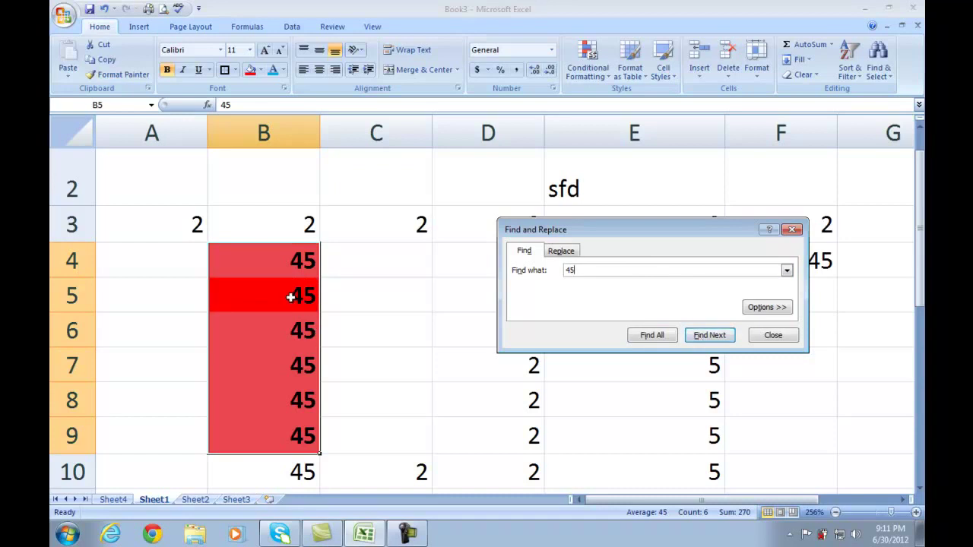
{"action": "left_click", "coordinate": [723, 339]}
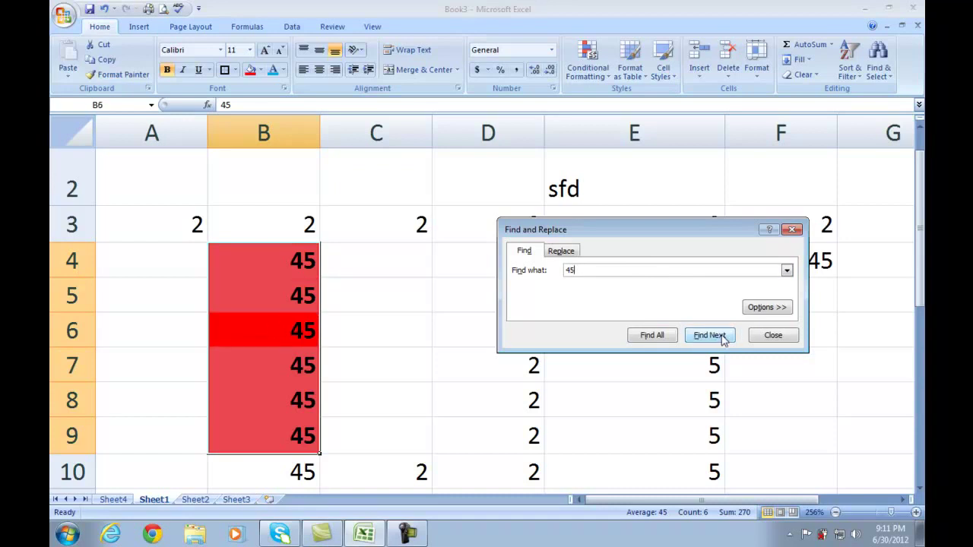
{"action": "left_click", "coordinate": [723, 339]}
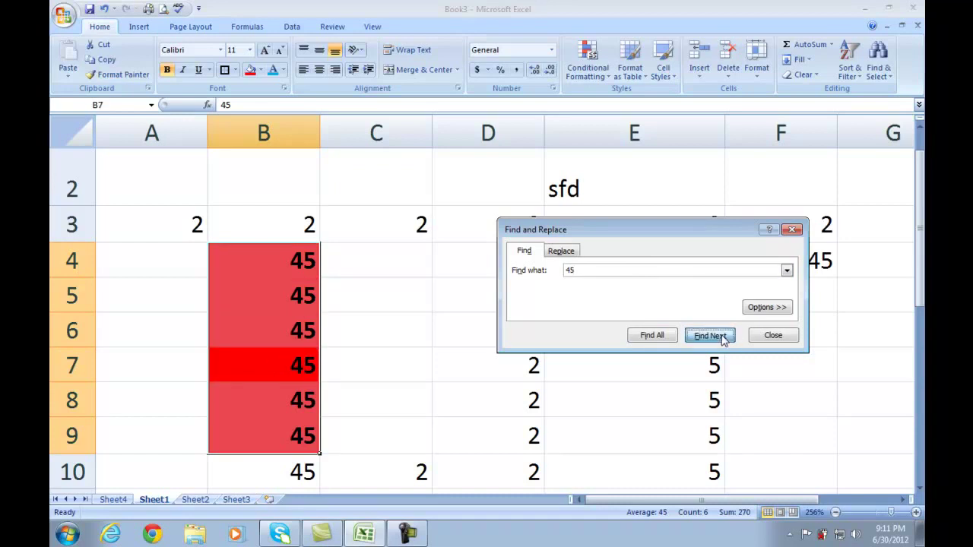
{"action": "left_click", "coordinate": [723, 339]}
{"action": "left_click", "coordinate": [723, 339]}
{"action": "left_click", "coordinate": [722, 339]}
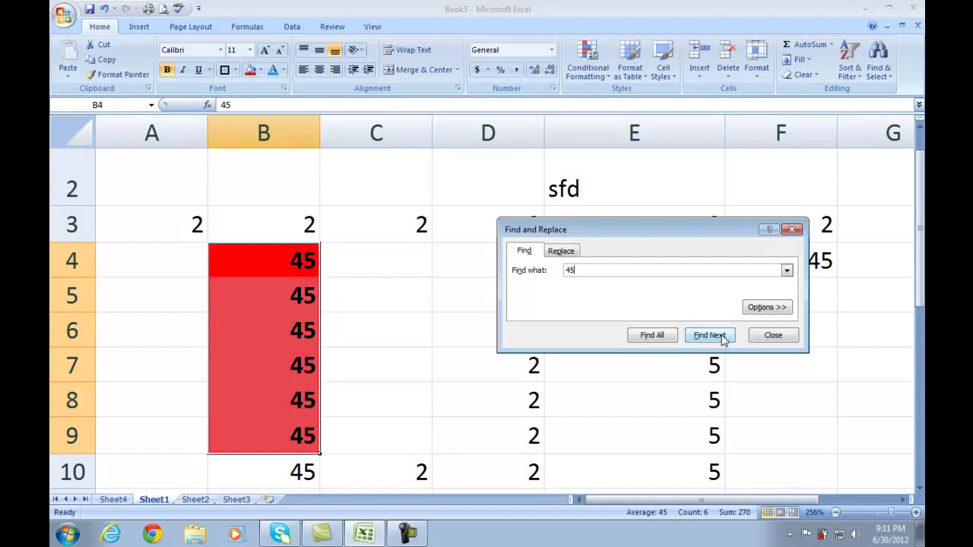
{"action": "left_click", "coordinate": [723, 339]}
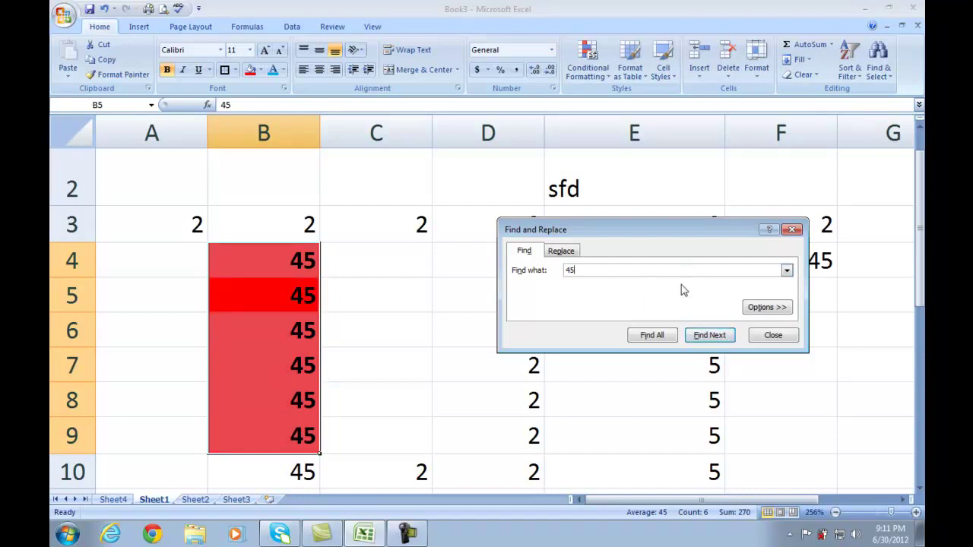
Replace the found 45 in B5 with 66 using Find and Replace
{"action": "left_click", "coordinate": [561, 251]}
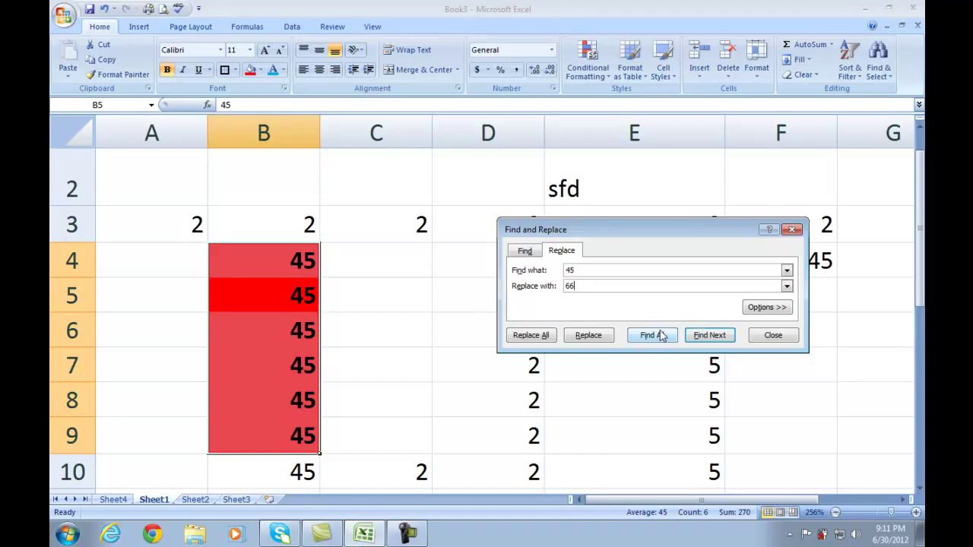
{"action": "left_click", "coordinate": [599, 337]}
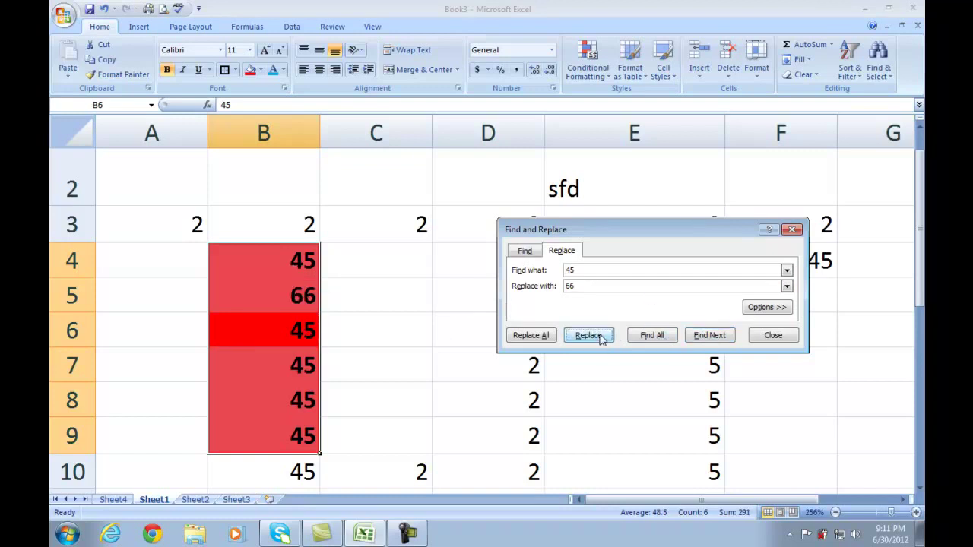
Replace 45 with 66 in cells B6, B7 and B8 one at a time, leaving B9 as it is
{"action": "left_click", "coordinate": [589, 335]}
{"action": "left_click", "coordinate": [588, 335]}
{"action": "left_click", "coordinate": [588, 335]}
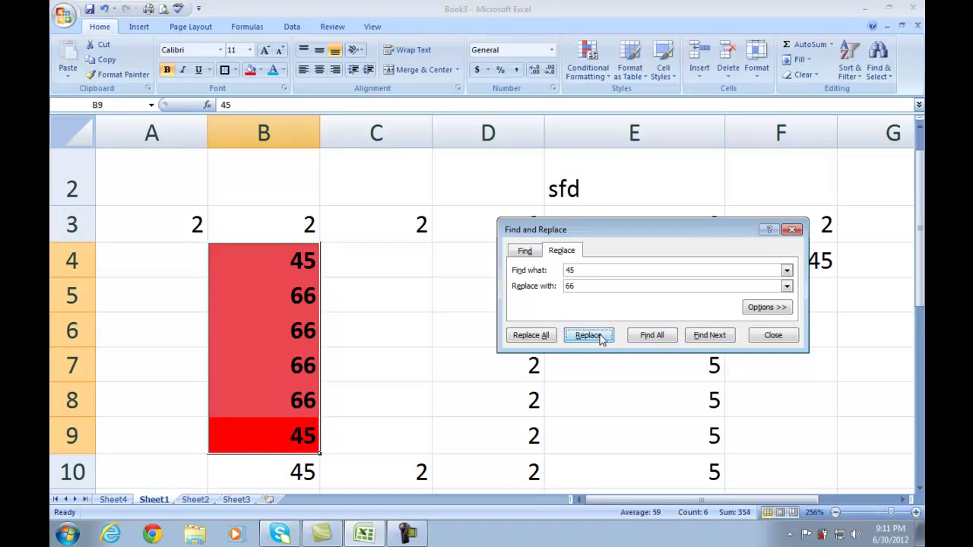
{"action": "left_click", "coordinate": [772, 334]}
Jump to cell A1 using the Go To command
{"action": "left_click", "coordinate": [879, 67]}
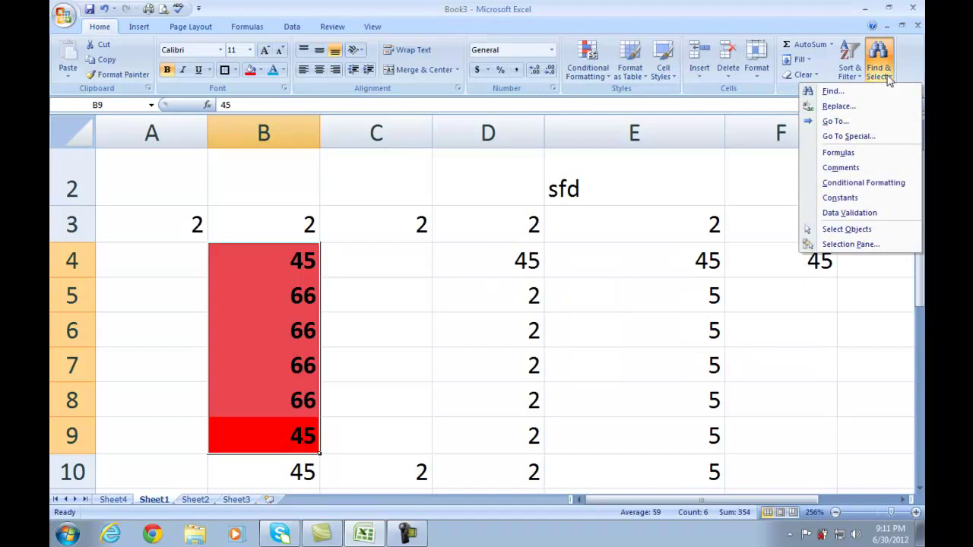
{"action": "left_click", "coordinate": [867, 127]}
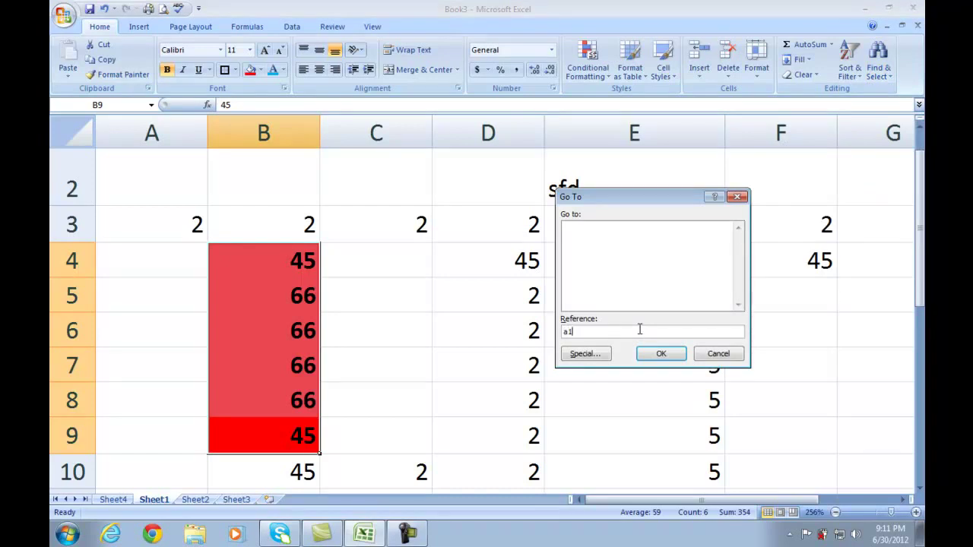
{"action": "left_click", "coordinate": [663, 355]}
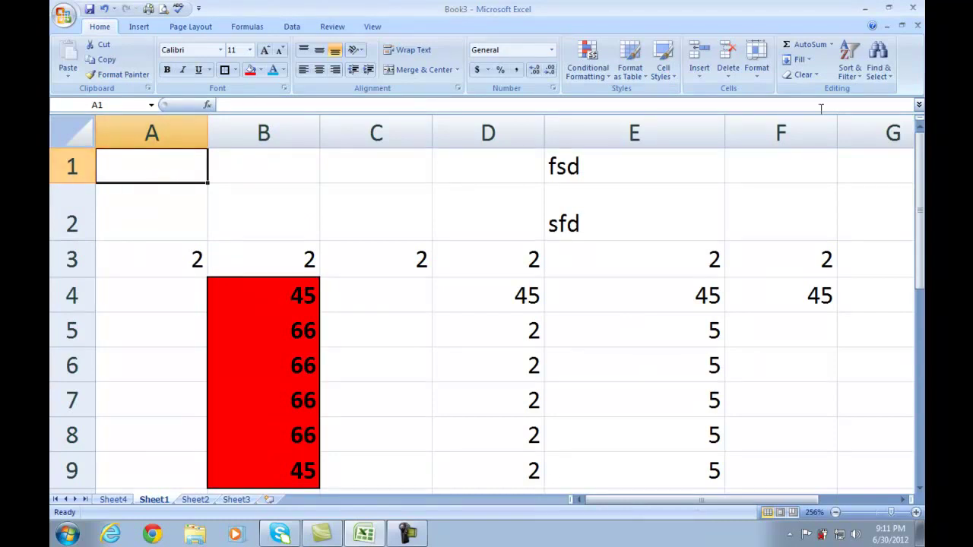
Select all cells on Sheet1 that contain formulas using Find & Select
{"action": "left_click", "coordinate": [880, 69]}
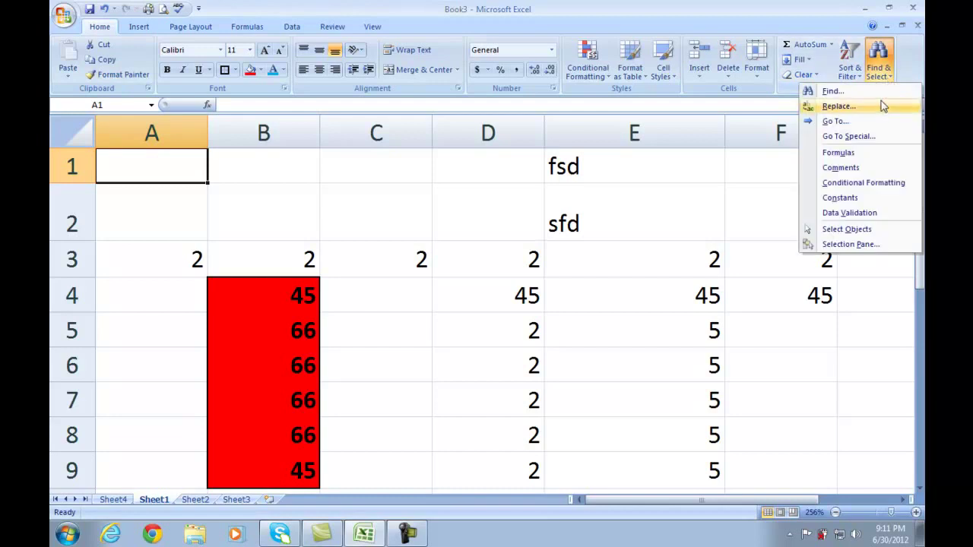
{"action": "left_click", "coordinate": [864, 159]}
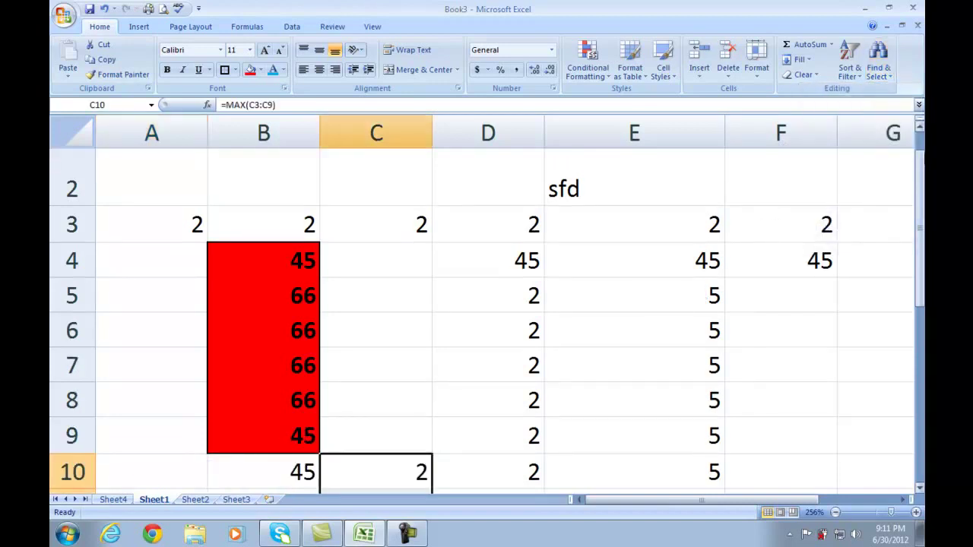
{"action": "left_click_drag", "start_coordinate": [922, 198], "coordinate": [922, 206]}
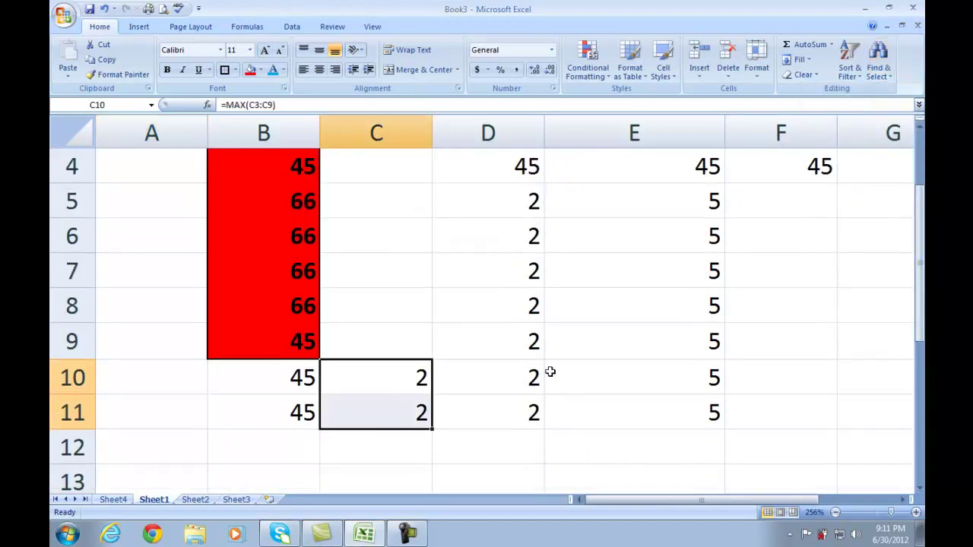
{"action": "left_click", "coordinate": [878, 61]}
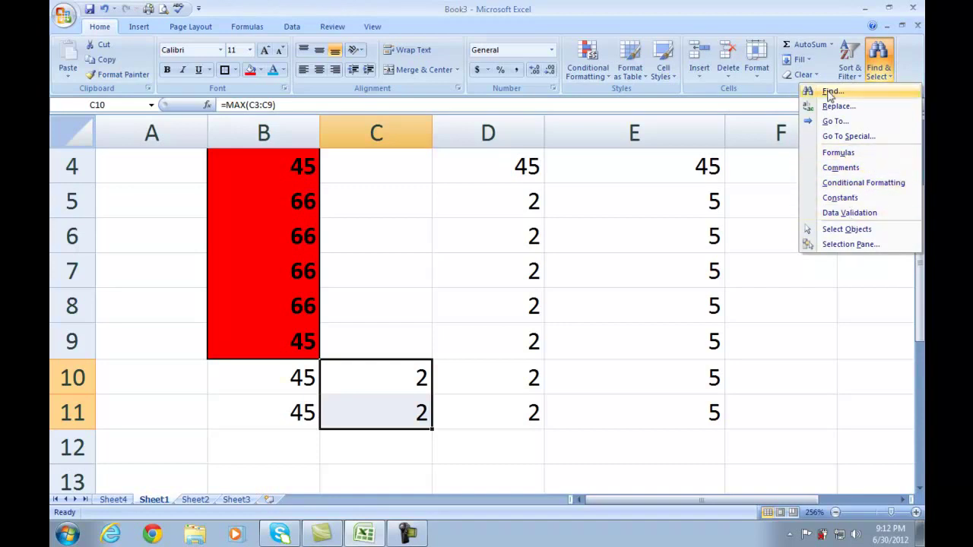
{"action": "left_click", "coordinate": [782, 5]}
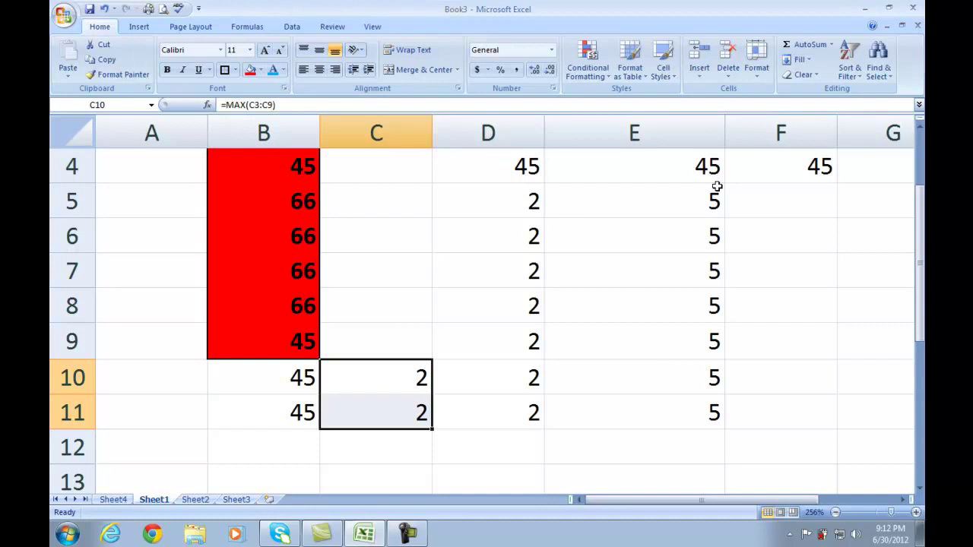
{"action": "left_click", "coordinate": [139, 28]}
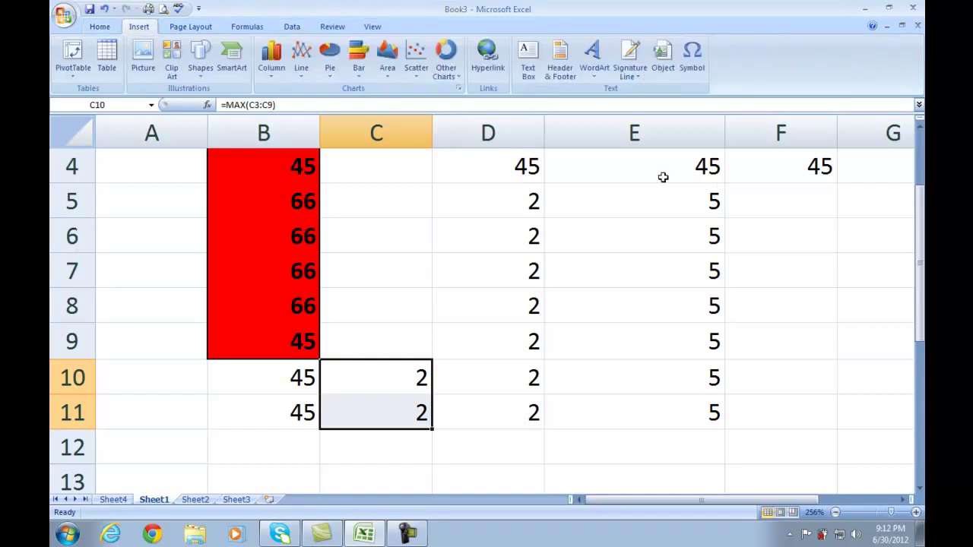